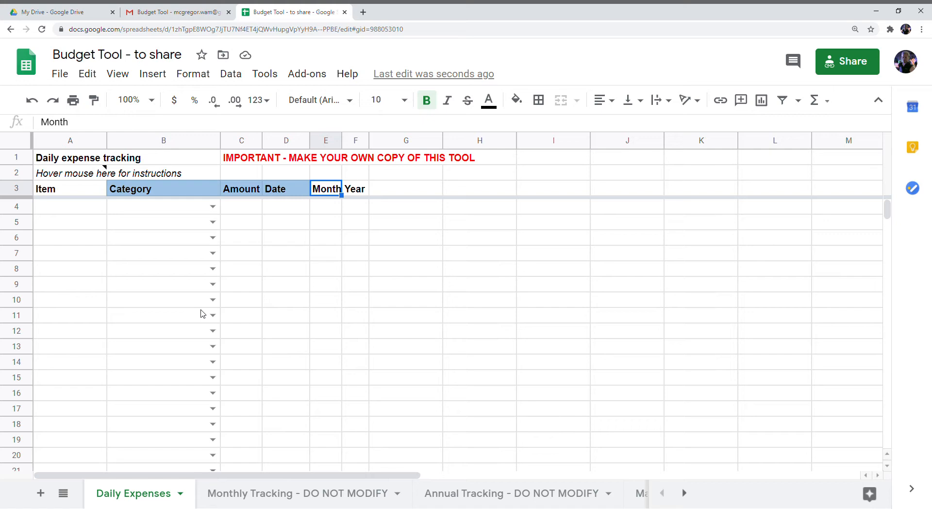
key(Up)
key(Left)
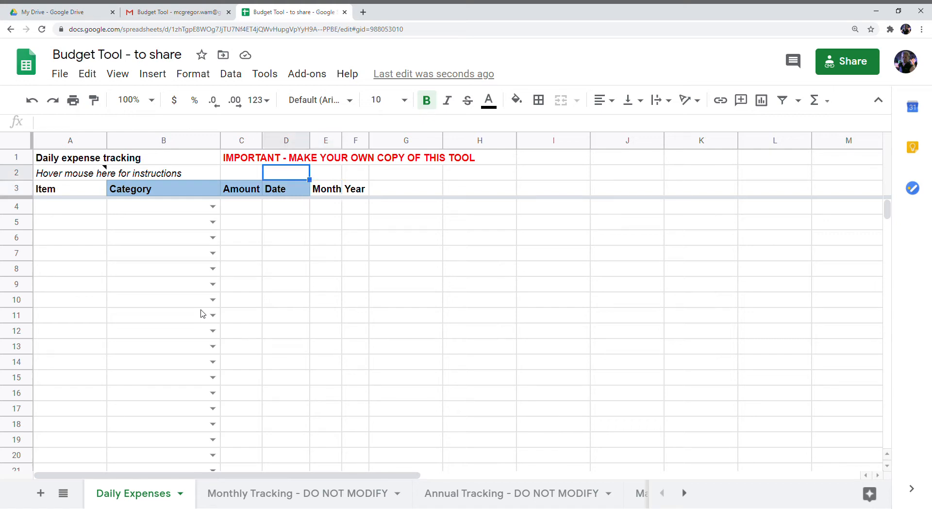
key(Left)
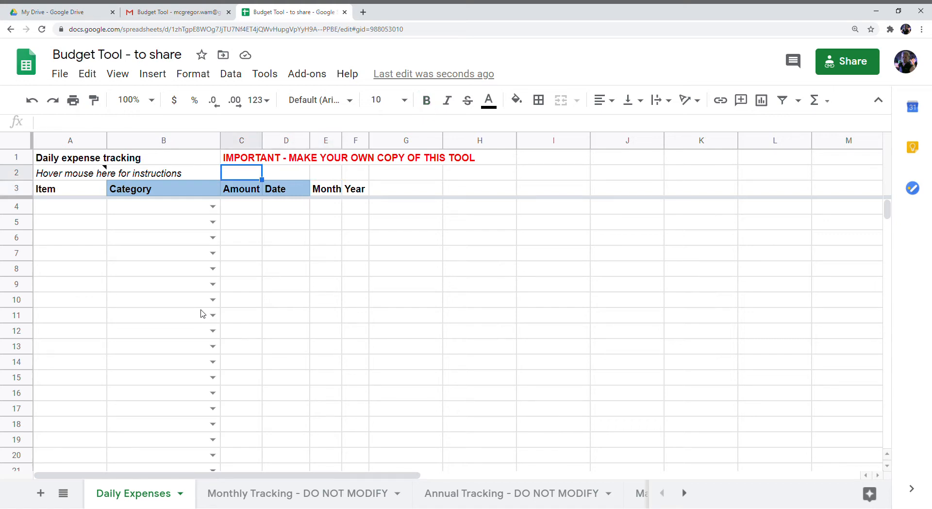
click(190, 15)
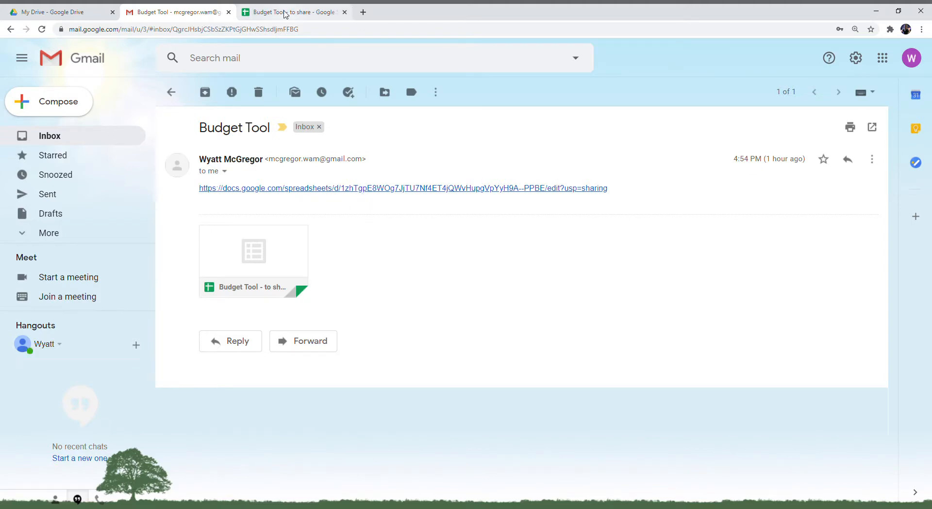
click(285, 15)
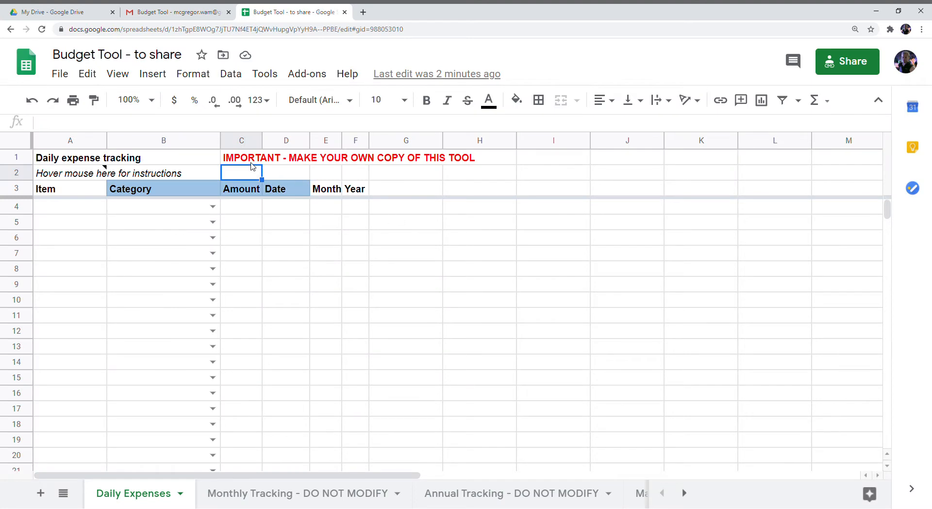
click(250, 158)
click(248, 173)
Step: Make a copy of the spreadsheet in My Drive, named with the owner's first name in possessive form followed by "Budget Tool"
click(71, 76)
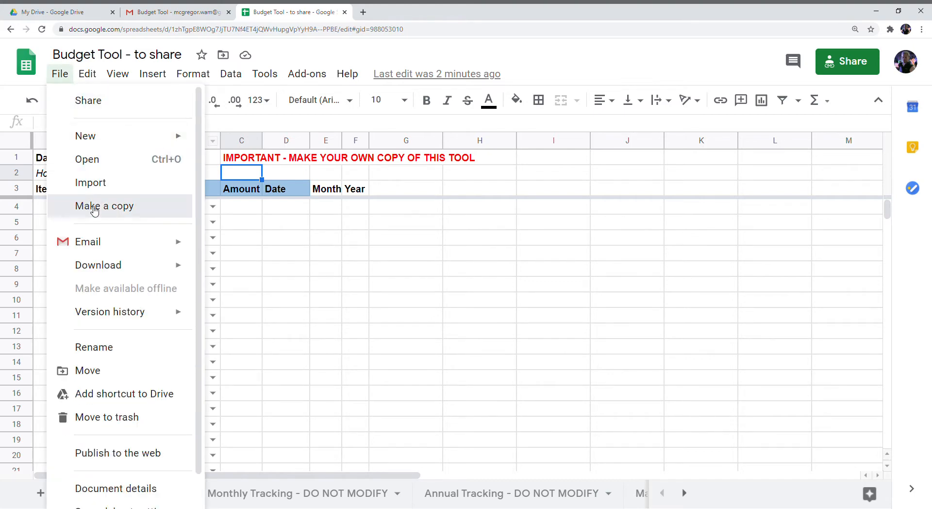
click(90, 205)
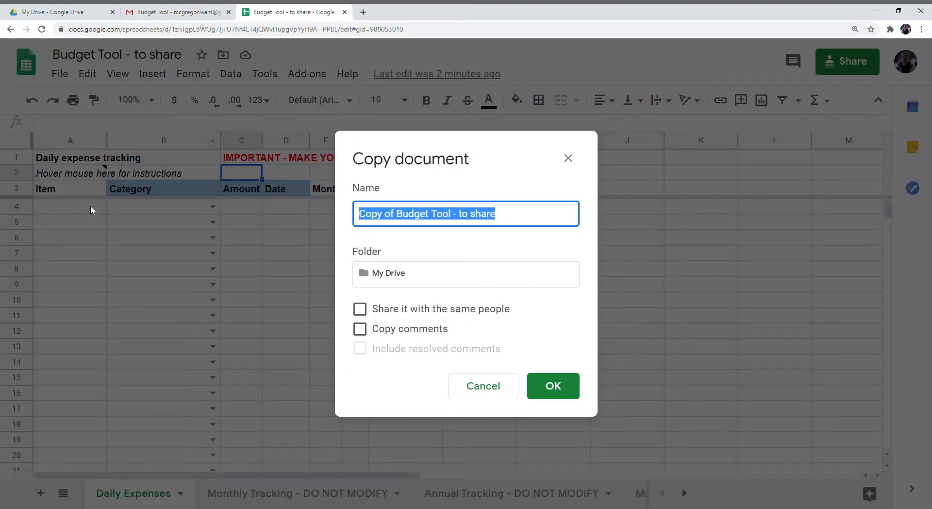
key(End)
key(ctrl+shift+Left)
key(ctrl+shift+Left)
key(BackSpace)
key(BackSpace)
key(BackSpace)
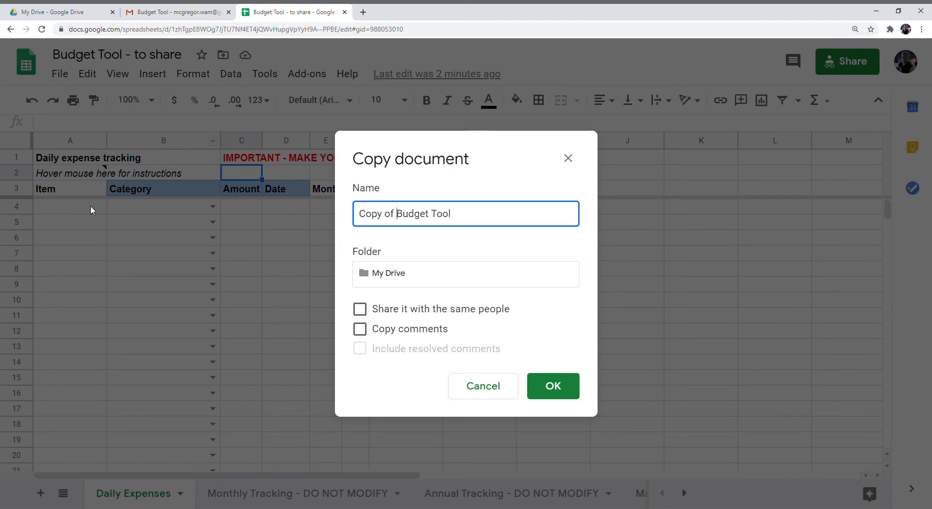
key(ctrl+shift+Left)
key(ctrl+shift+Left)
text(George's)
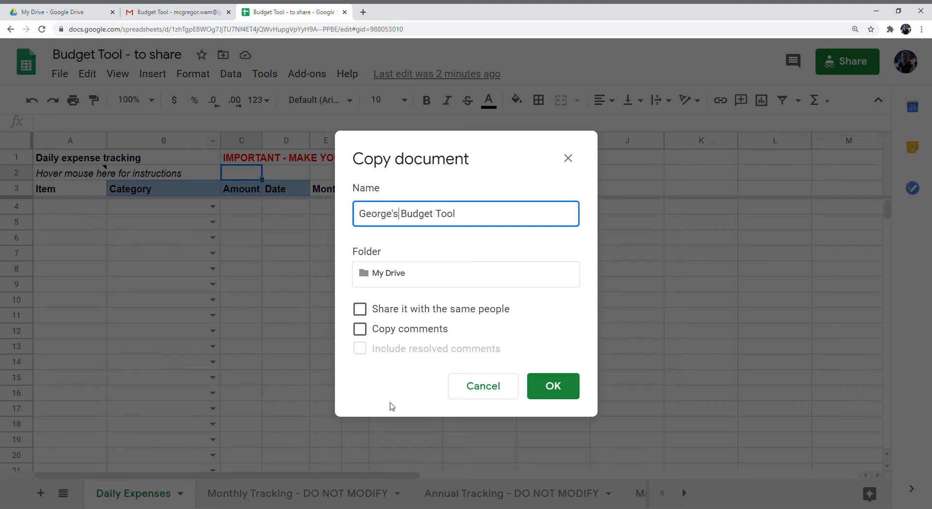
click(553, 394)
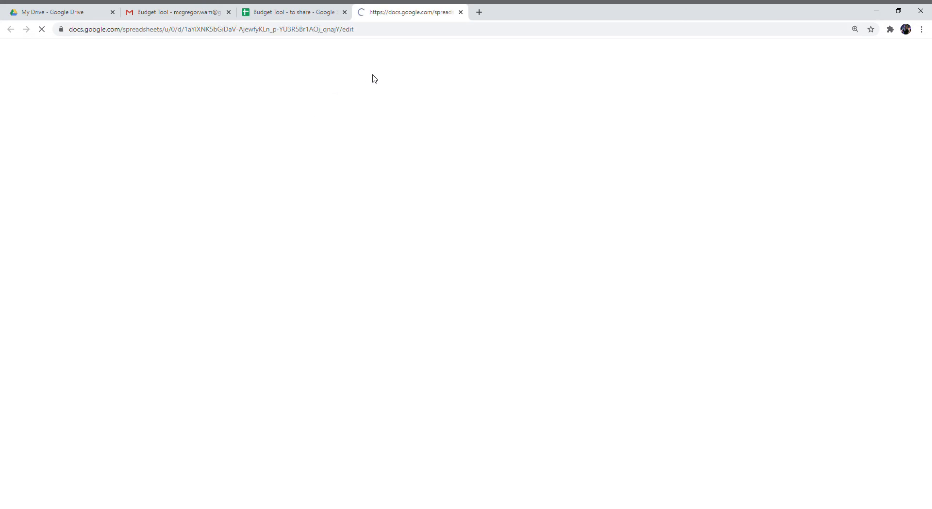
Step: Close the original shared spreadsheet and delete the red notice about making your own copy from cell C1 of the new copy
click(345, 12)
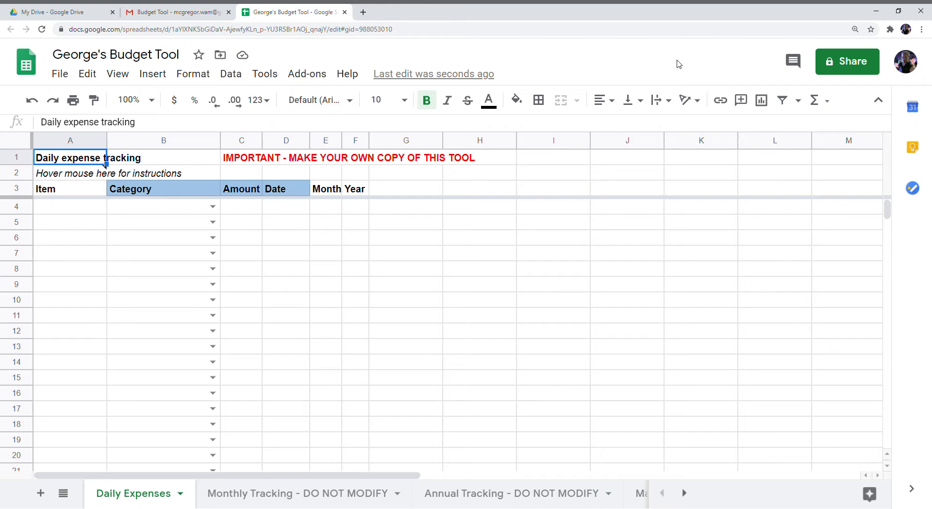
click(250, 162)
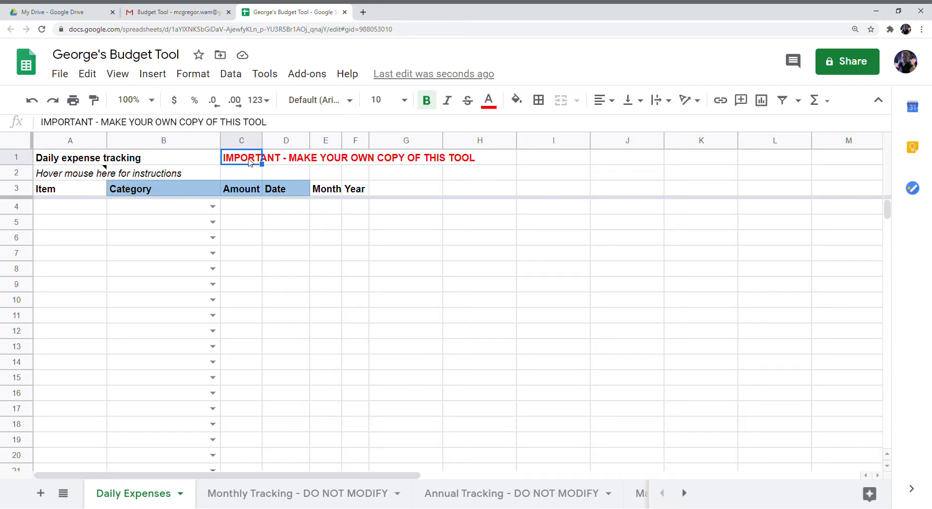
key(Delete)
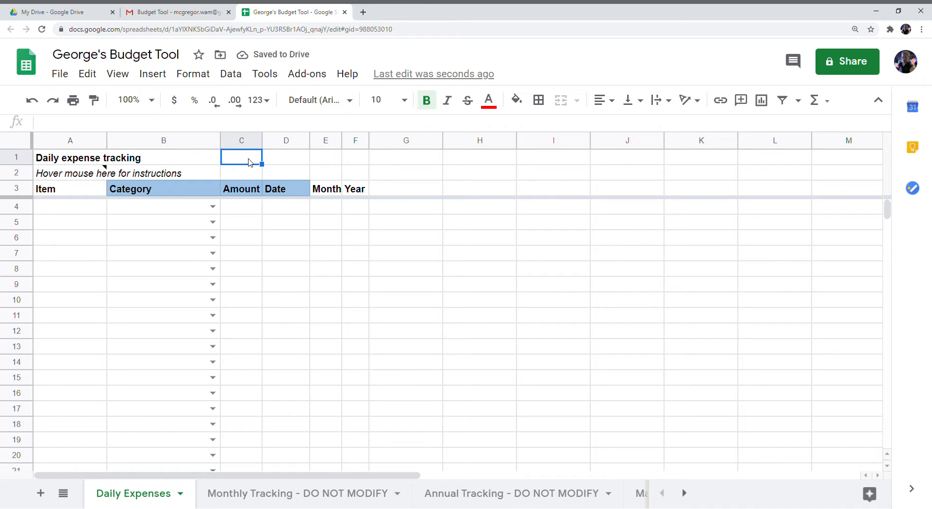
Step: Log an expense in row 4 of Daily Expenses with category Grocery, amount 25 and date 9/24/20
click(195, 210)
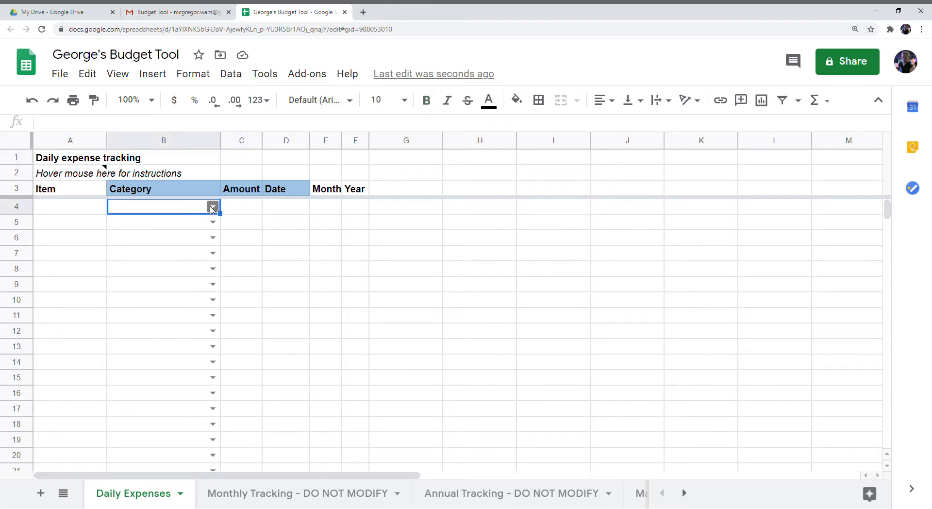
click(212, 208)
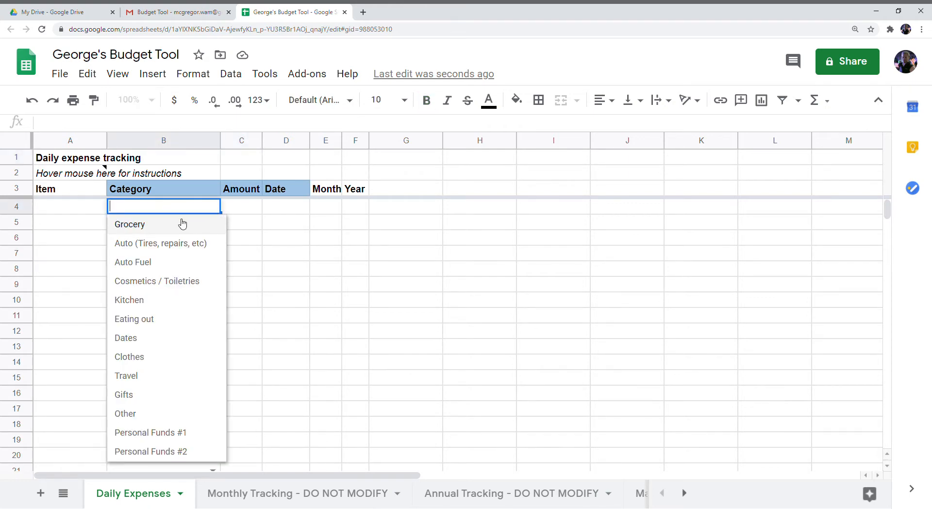
click(182, 224)
click(244, 214)
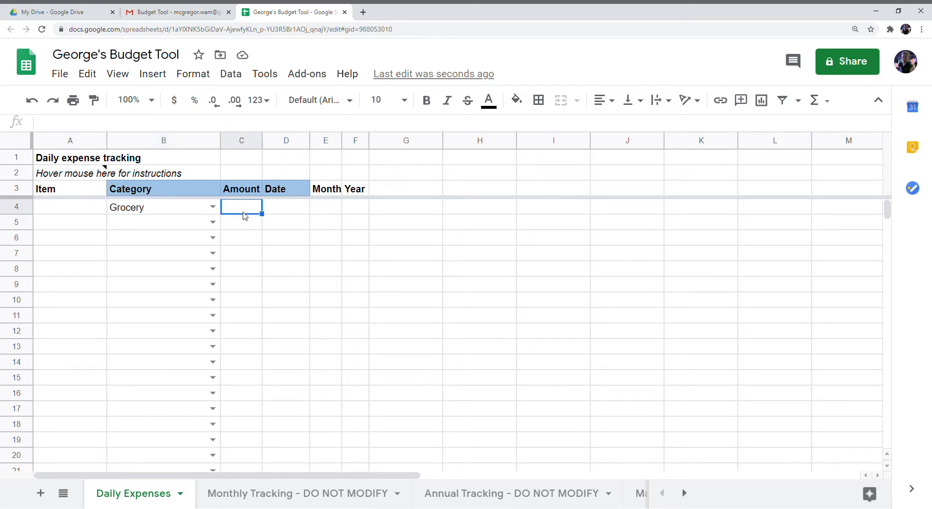
text(25)
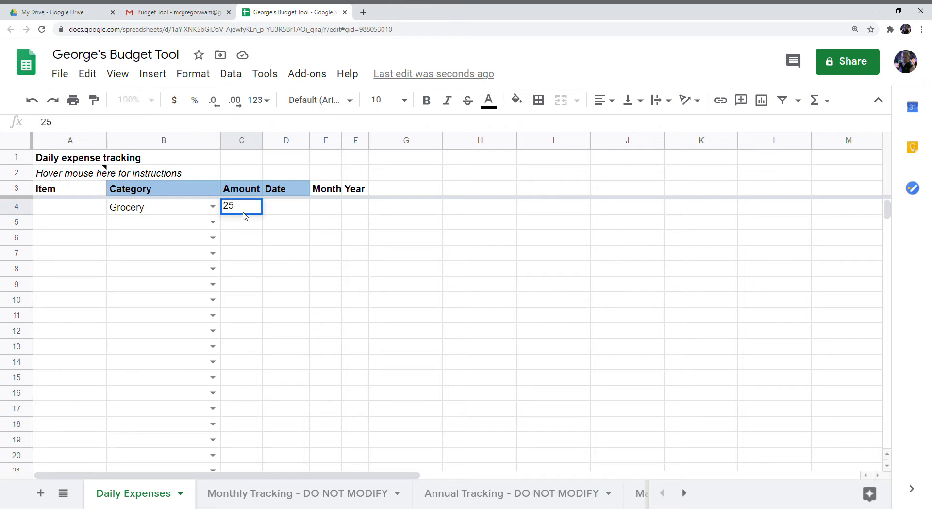
key(Tab)
text(9/2)
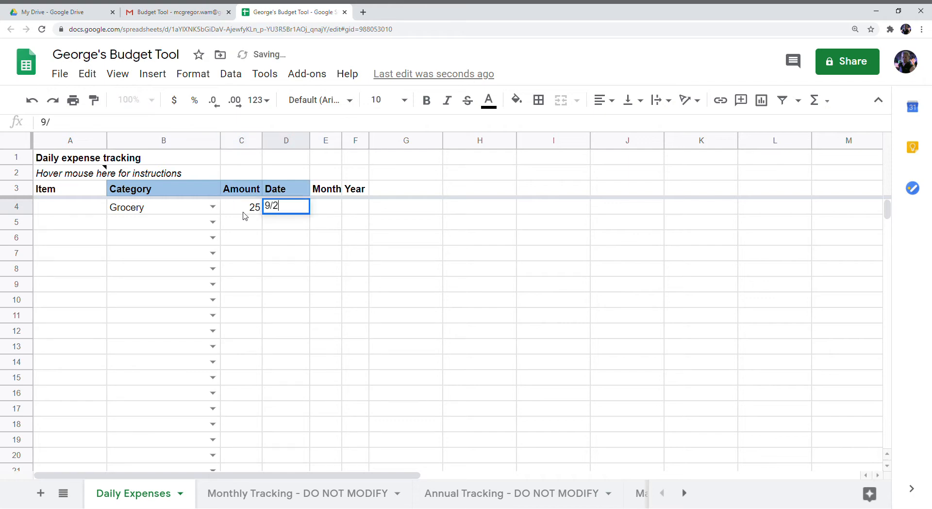
text(4/20)
key(Return)
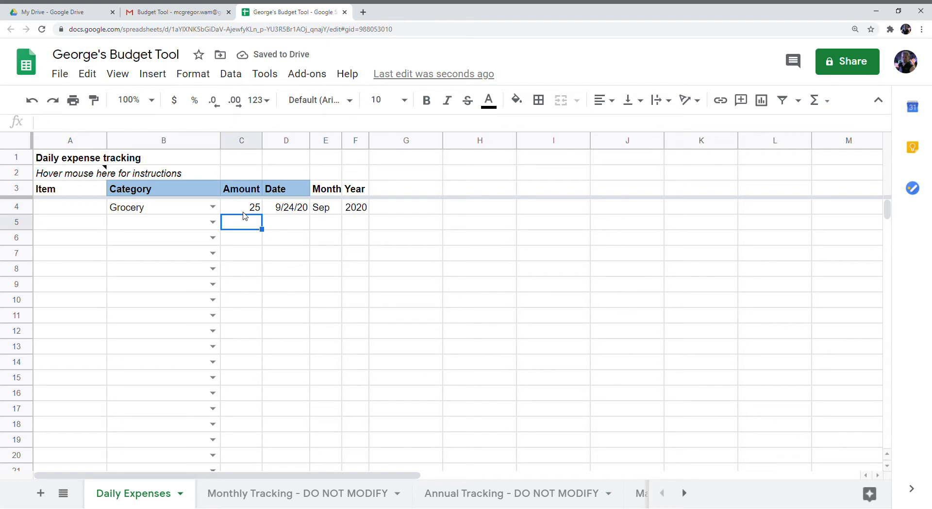
Step: Examine the Grocery row's budget, actual and percentage cells on the Monthly Tracking sheet
click(299, 495)
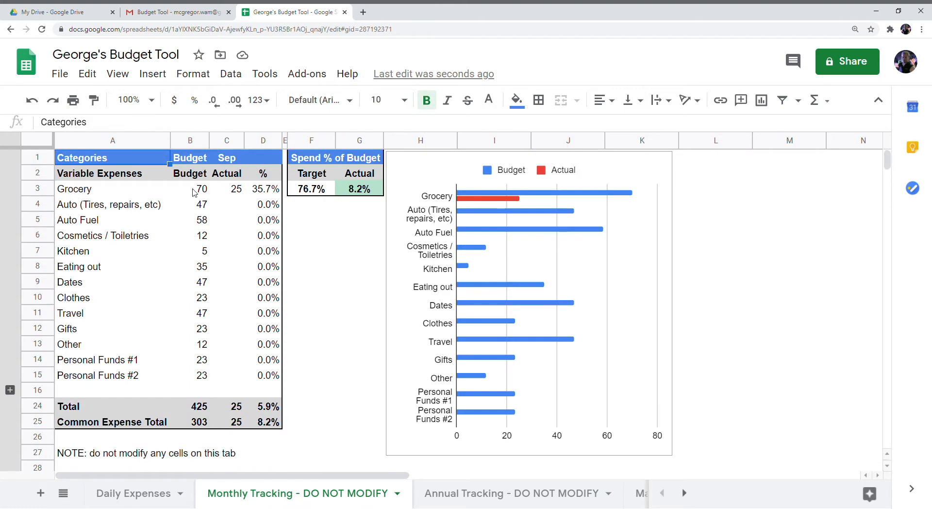
click(195, 191)
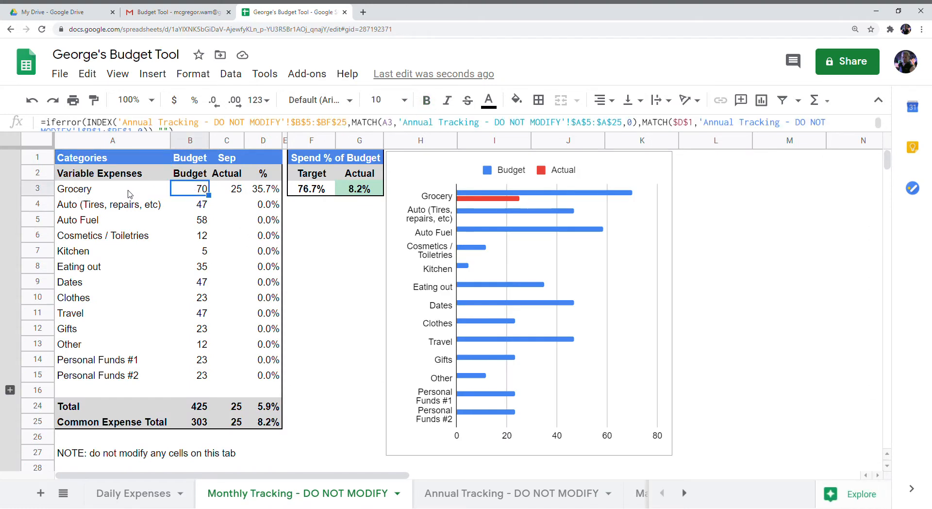
click(229, 194)
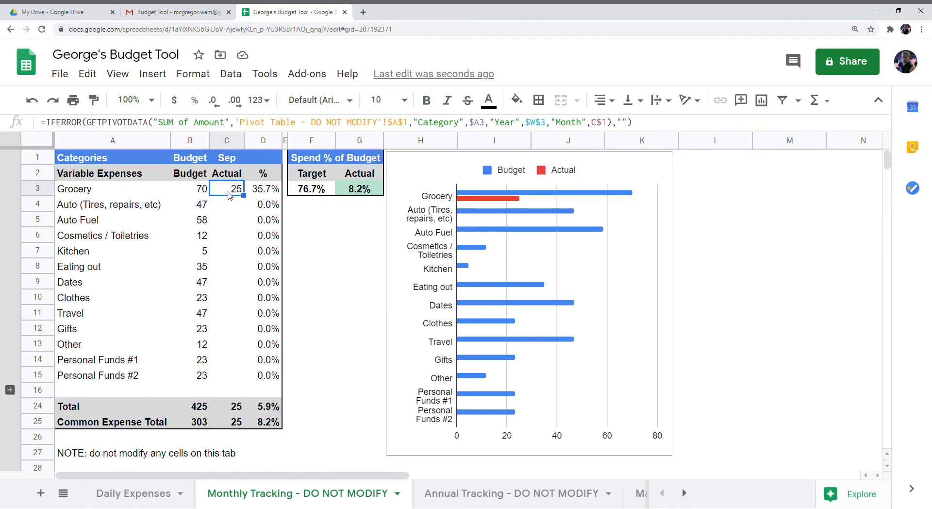
click(265, 191)
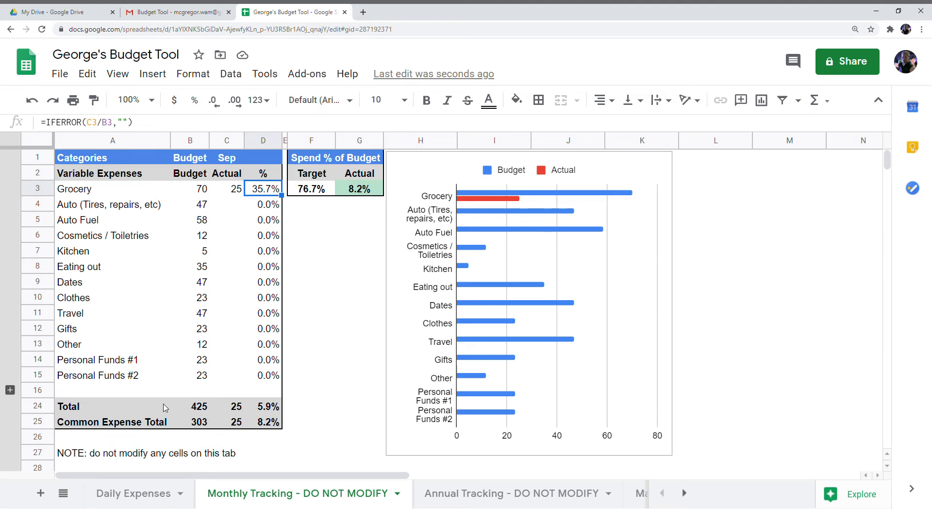
Step: Compare the Total and Common Expense Total rows, inspecting which categories the common expense budget formula includes
click(204, 407)
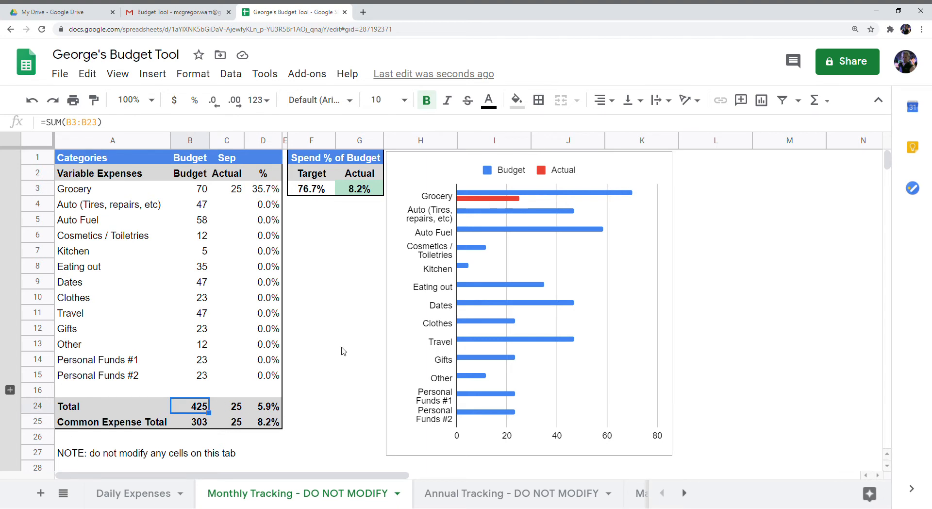
click(94, 208)
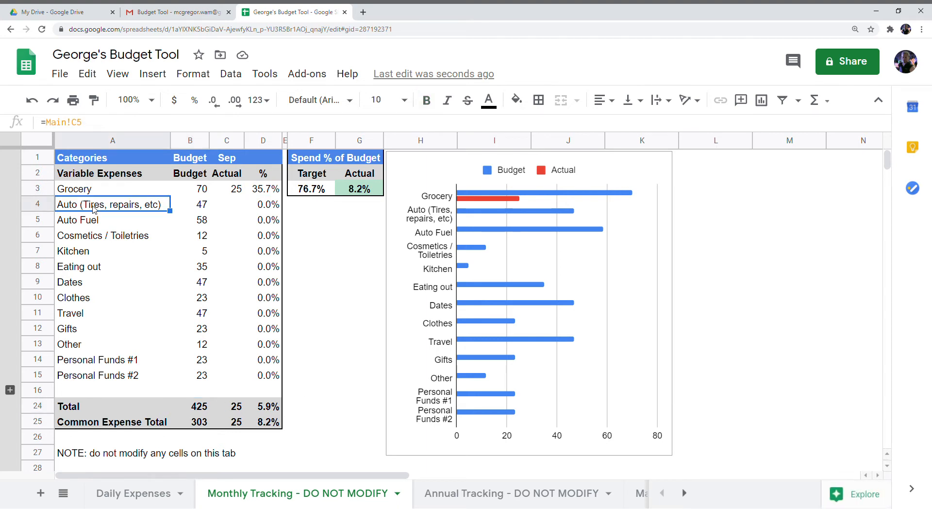
click(137, 425)
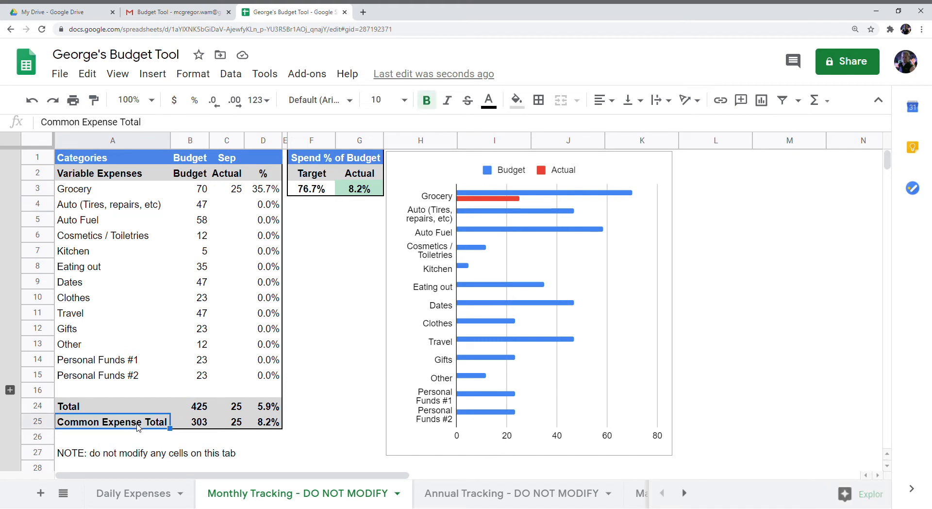
click(195, 423)
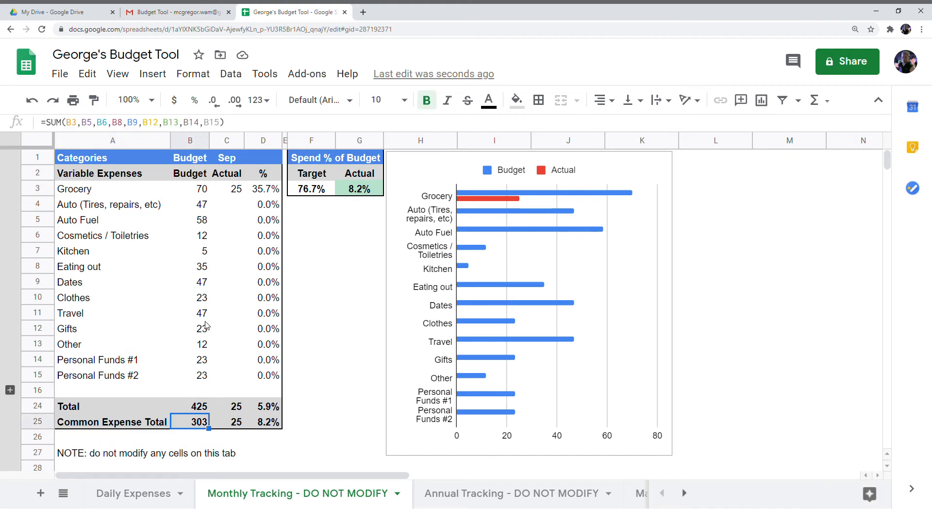
click(203, 409)
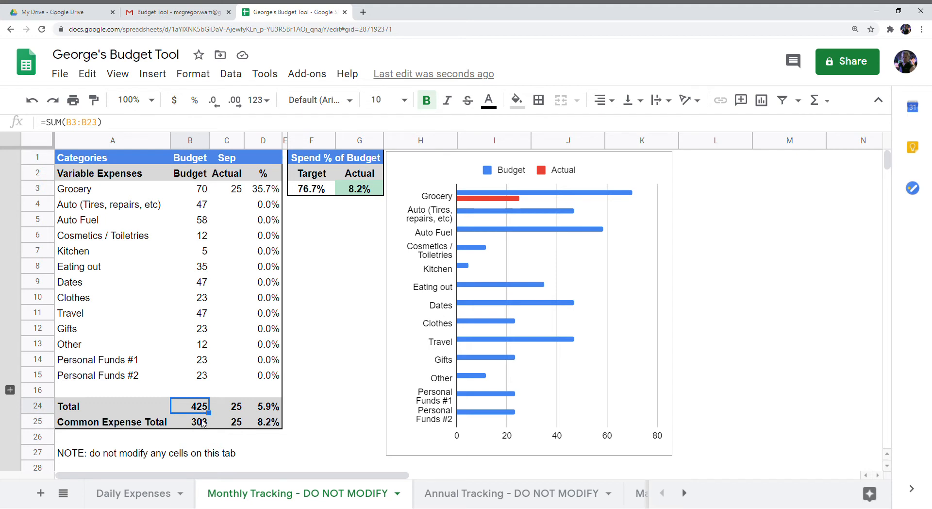
click(204, 423)
click(296, 128)
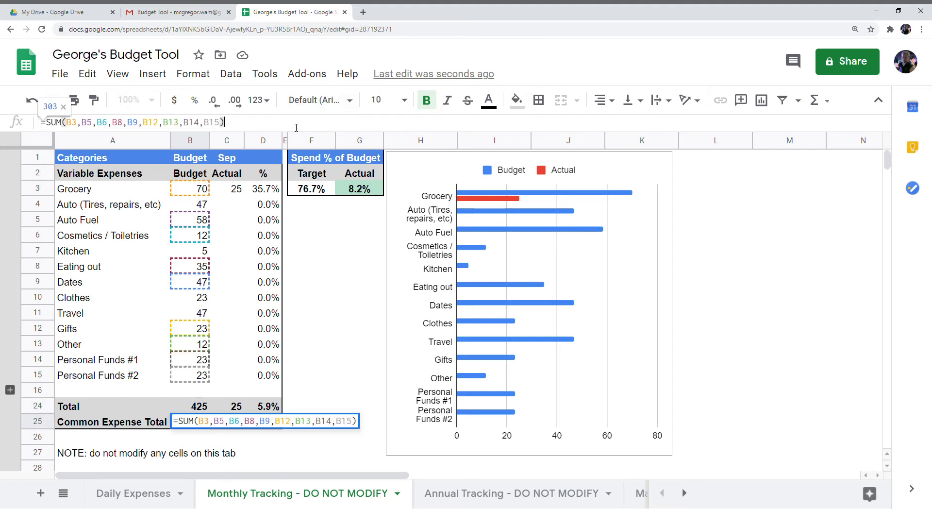
key(Escape)
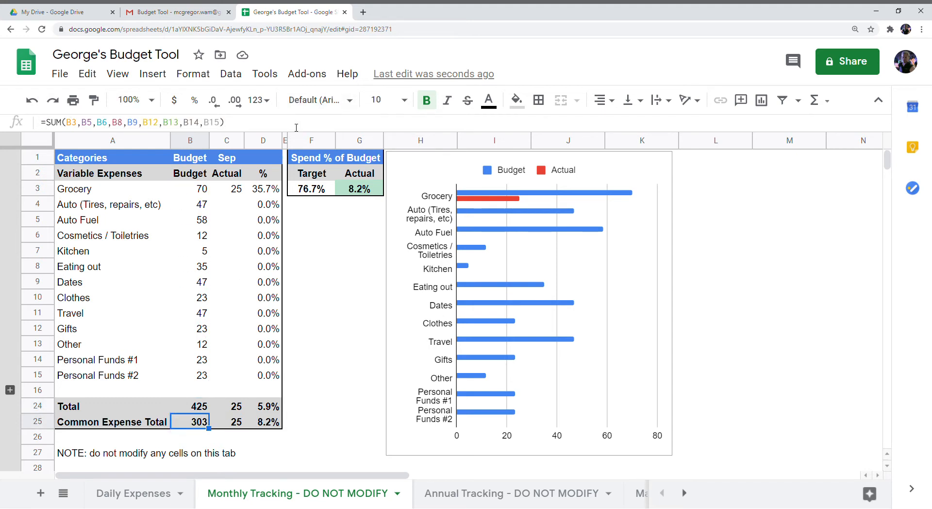
key(Right)
key(Right)
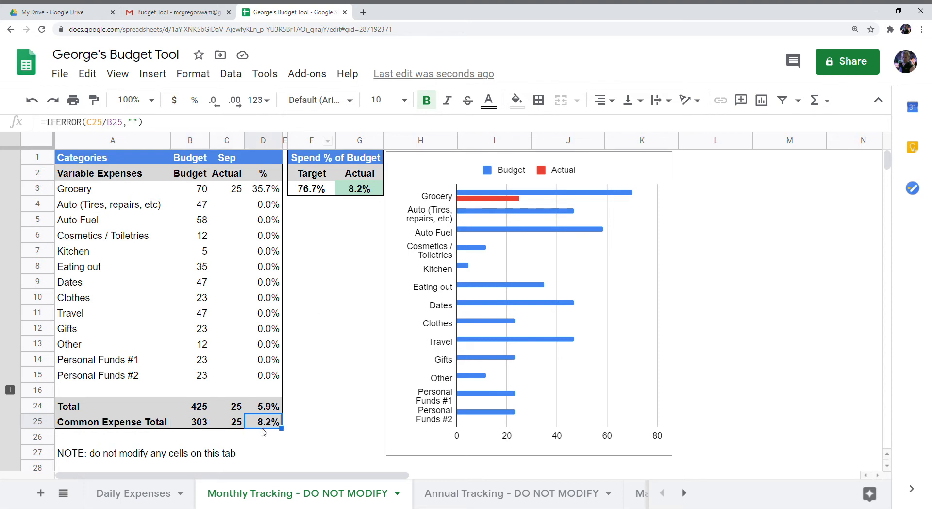
Step: Examine the target and actual cells of the Spend % of Budget table
click(321, 191)
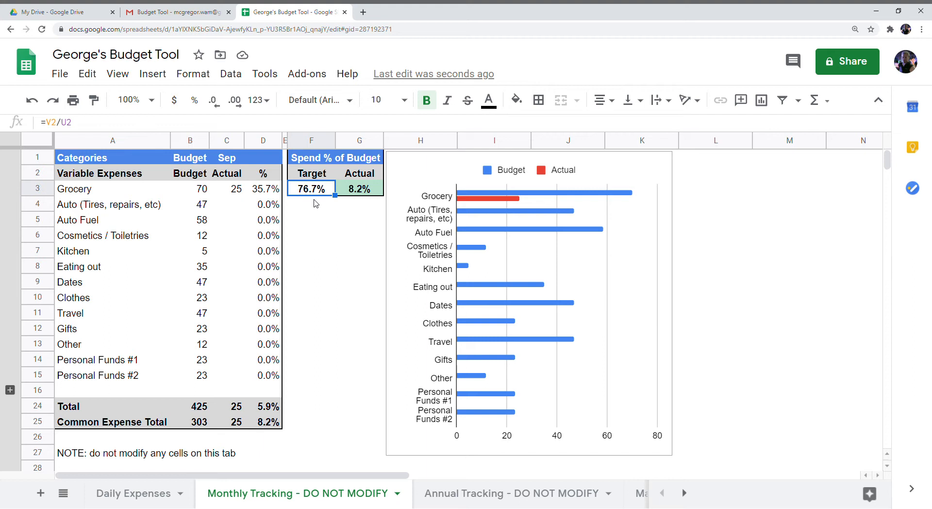
key(Right)
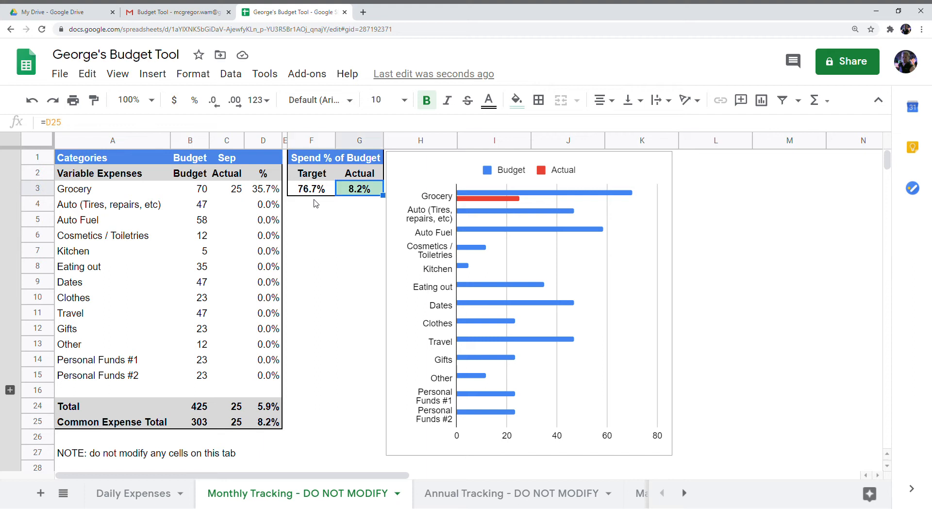
key(Left)
key(Right)
key(Left)
key(Left)
key(Left)
key(Right)
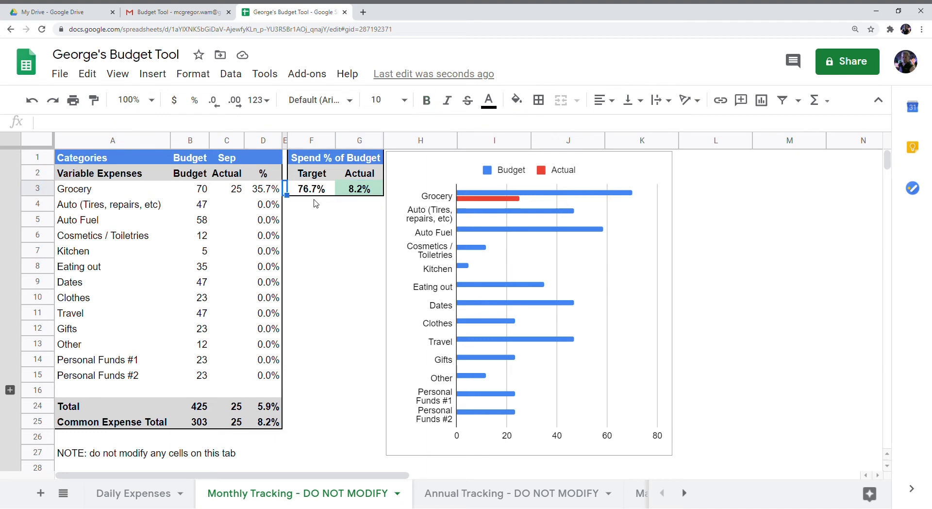
click(315, 203)
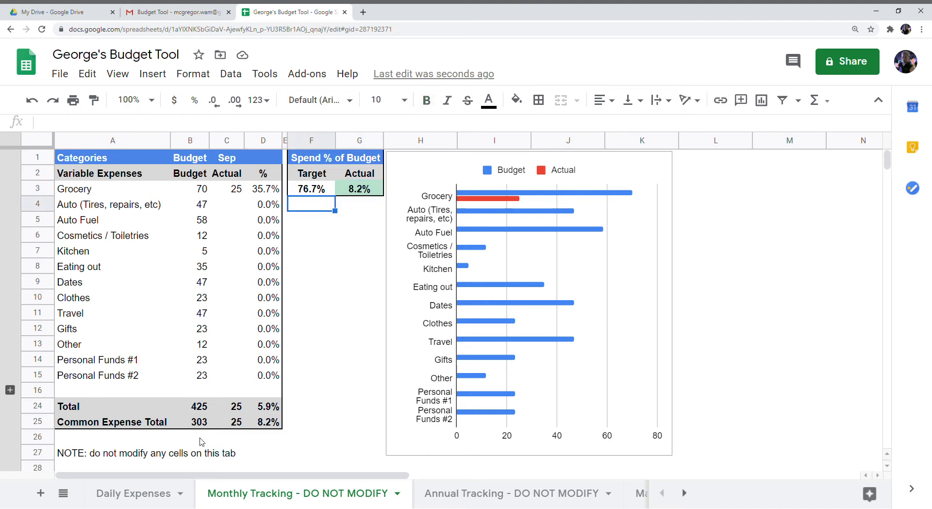
Step: Log an expense in row 5 of Daily Expenses with category Personal Funds #1, amount 8 and date 9/24/2020
click(152, 494)
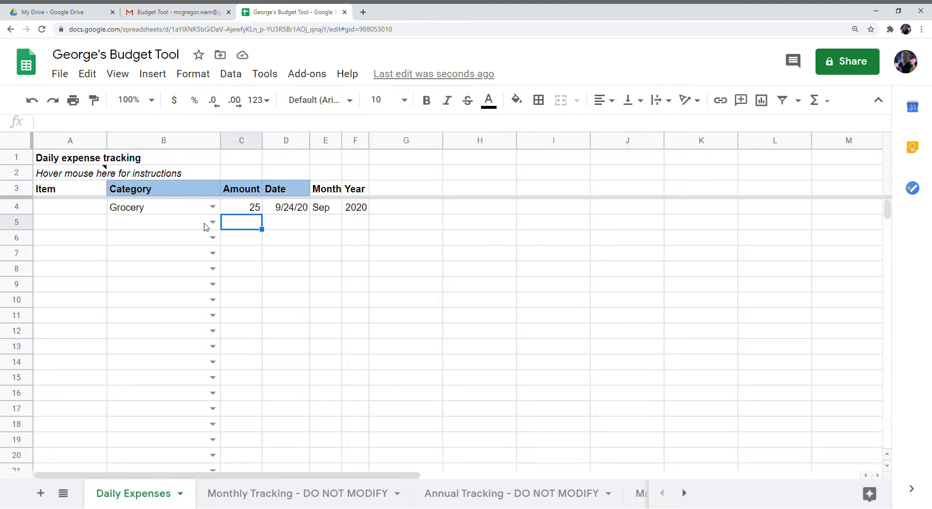
click(212, 224)
click(212, 225)
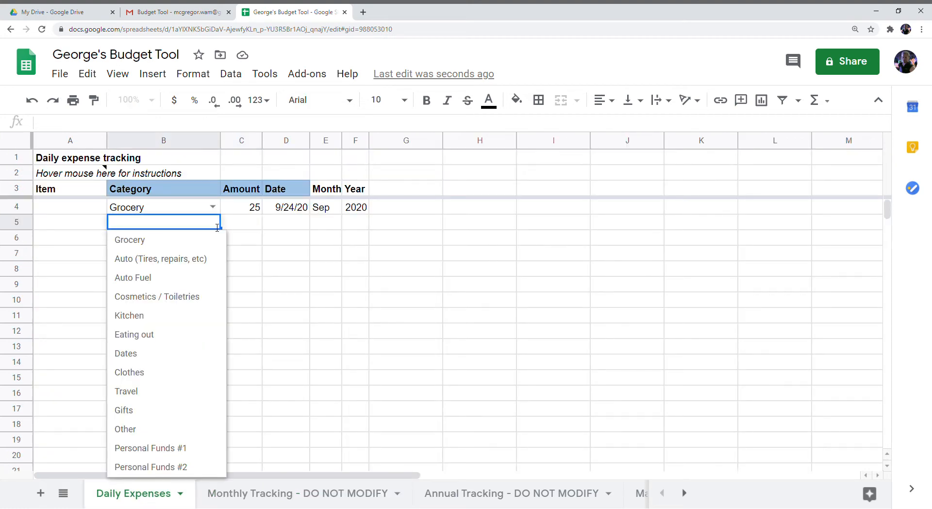
click(173, 448)
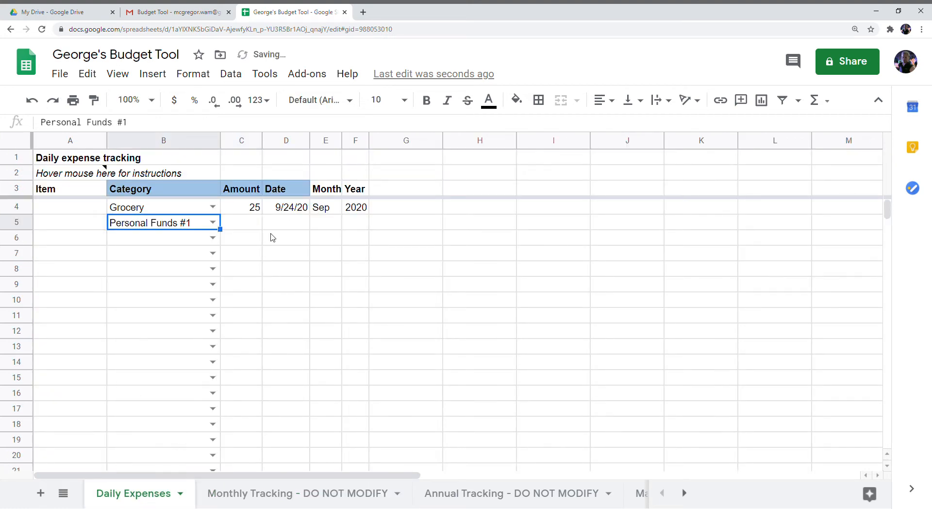
click(246, 225)
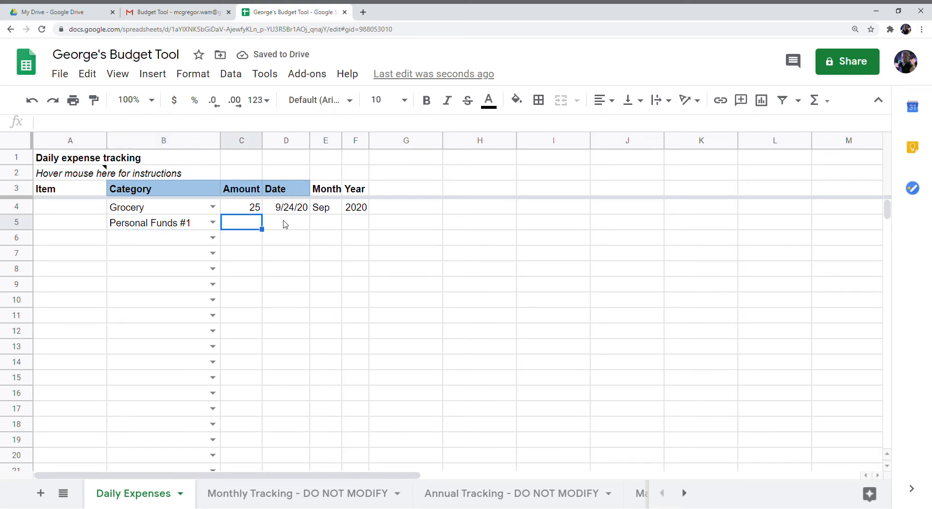
text(8)
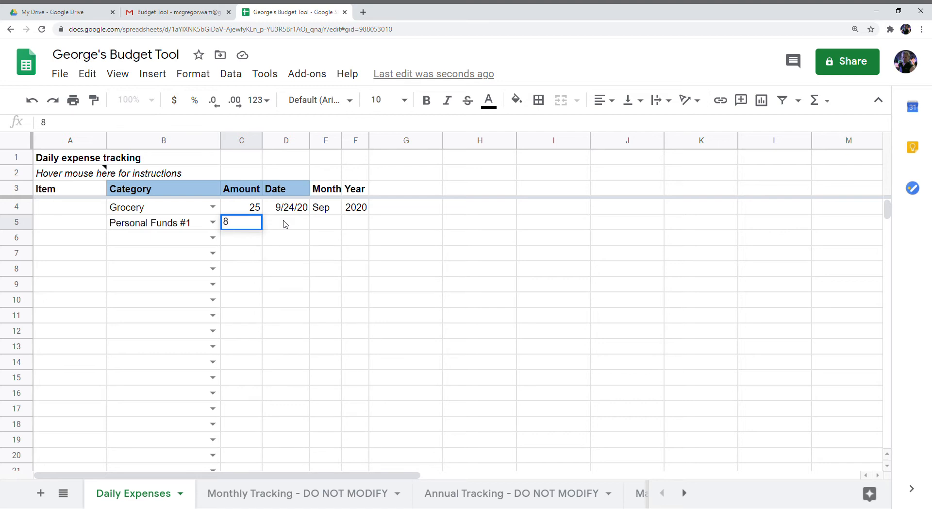
click(285, 223)
text(9/24/2020)
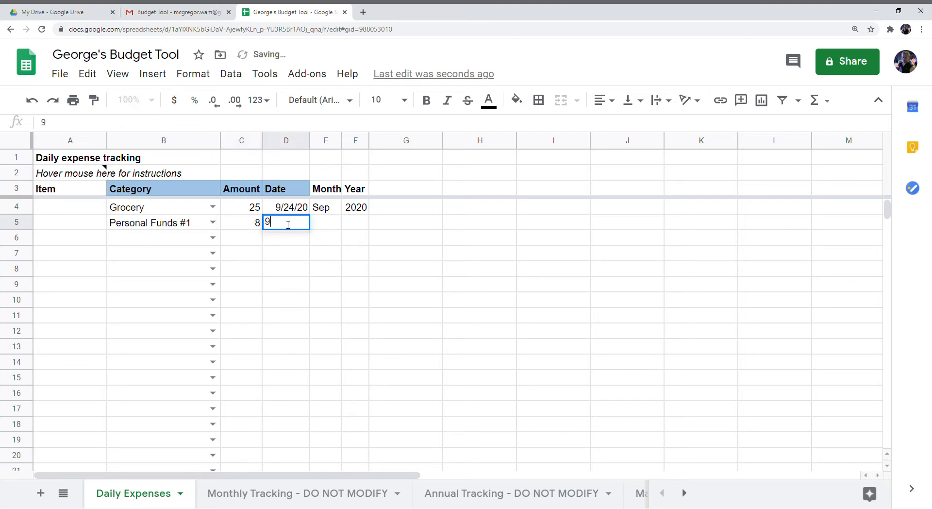
key(Return)
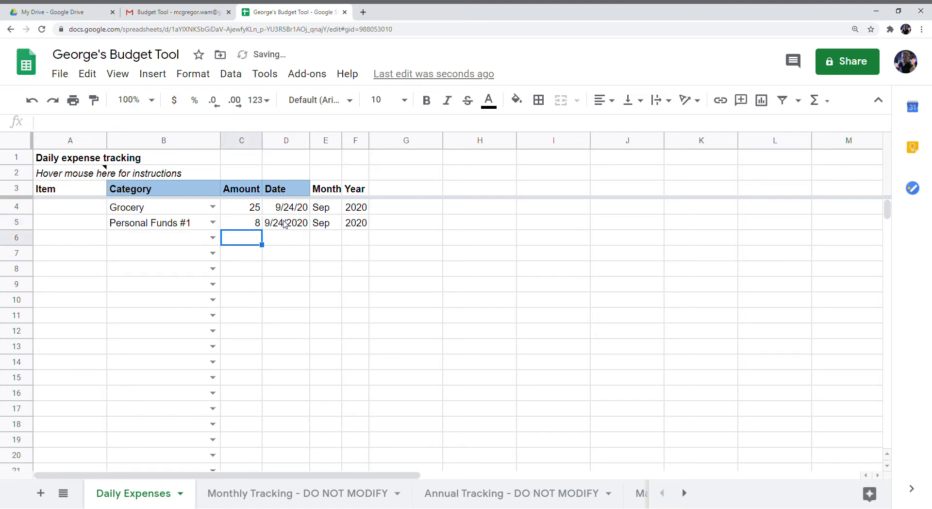
Step: Check the logged expenses on the Monthly Tracking sheet, and examine the fixed expense and income entries on the Main sheet
click(326, 494)
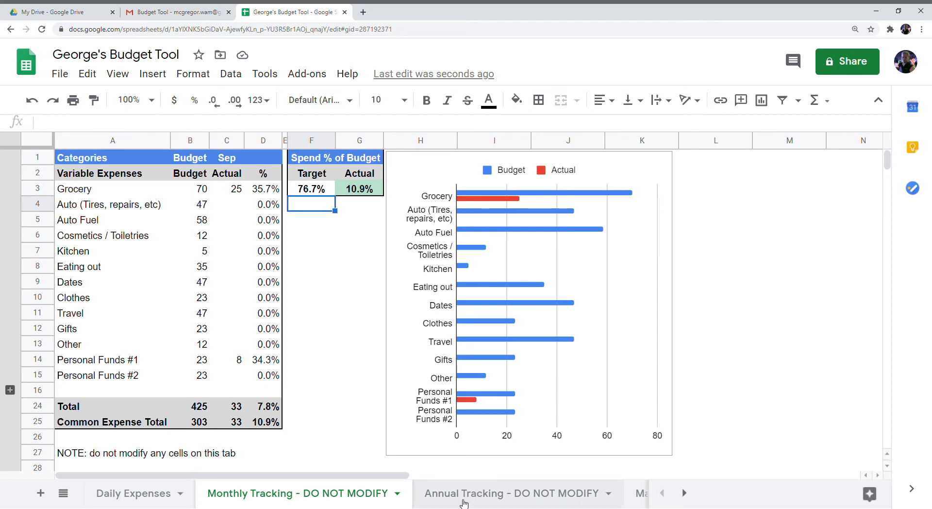
scroll(464, 502, down, 2)
click(589, 494)
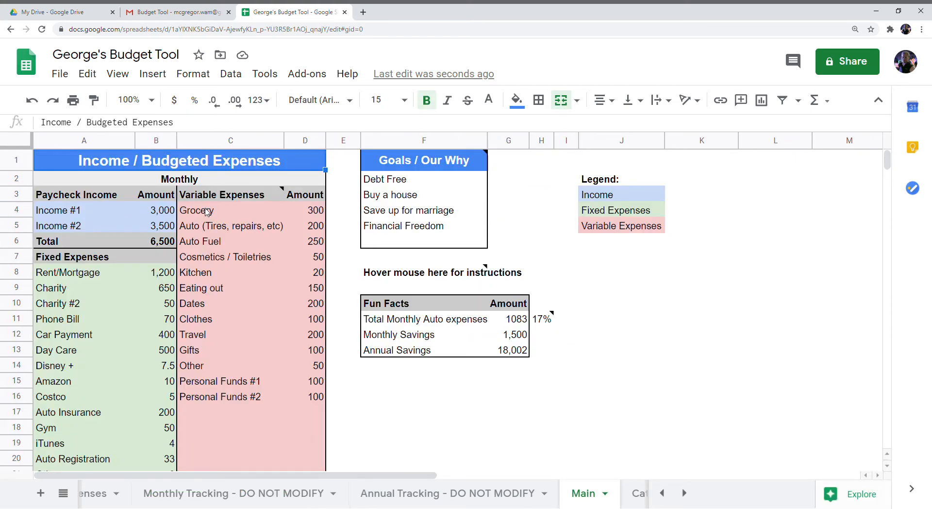
mouse_move(204, 195)
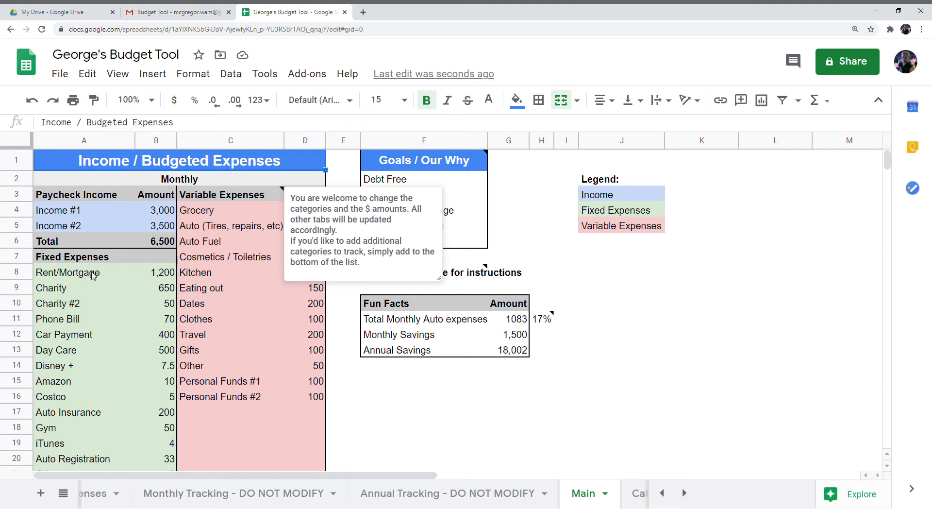
click(75, 277)
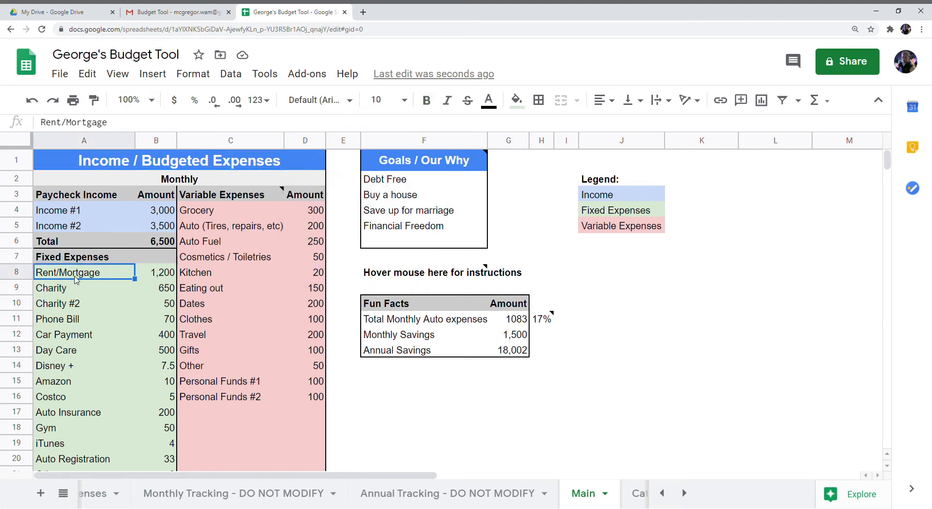
click(67, 321)
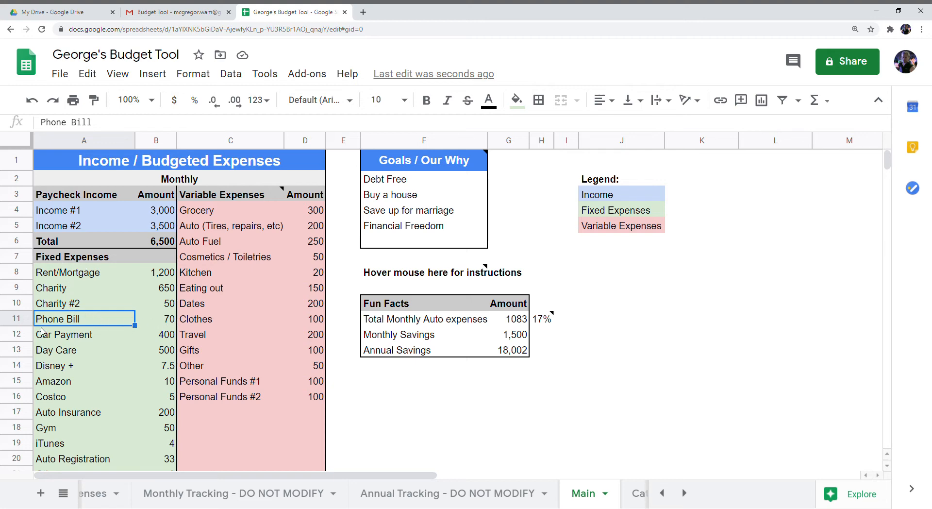
click(173, 365)
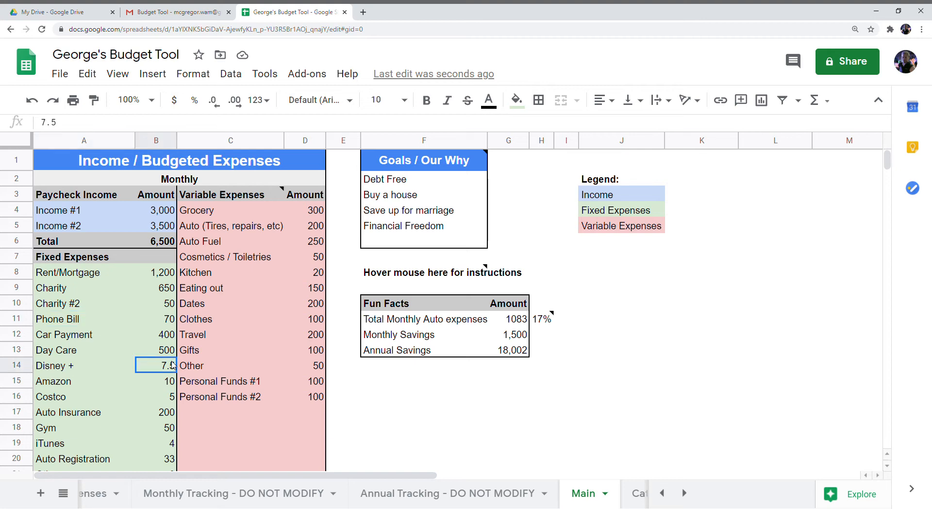
click(88, 209)
click(165, 211)
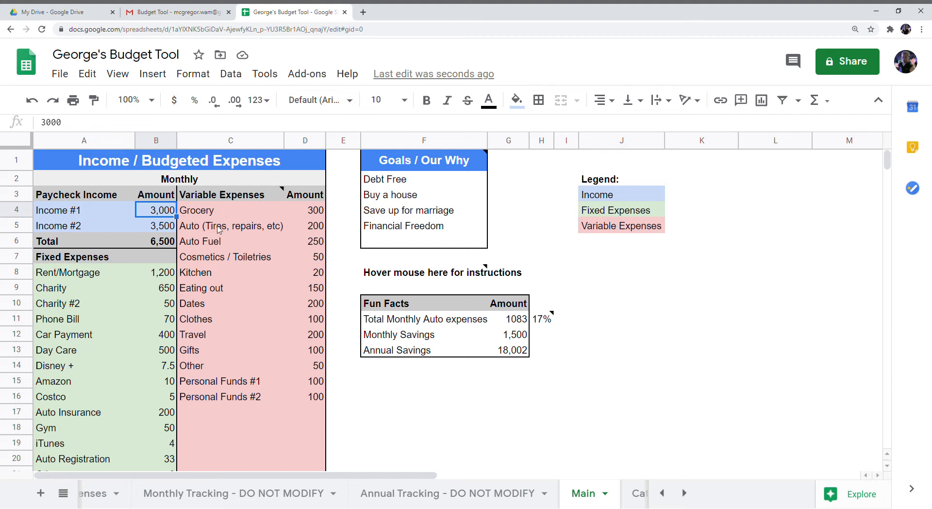
Step: Review the income, fixed and variable expense sections on the Main sheet, including the Net Income / Savings formula
drag(89, 195, 161, 432)
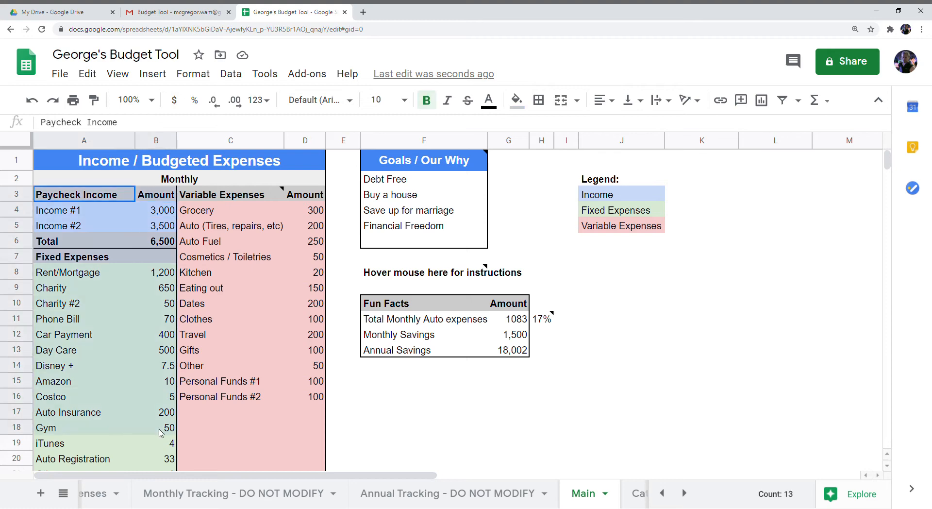
mouse_move(225, 194)
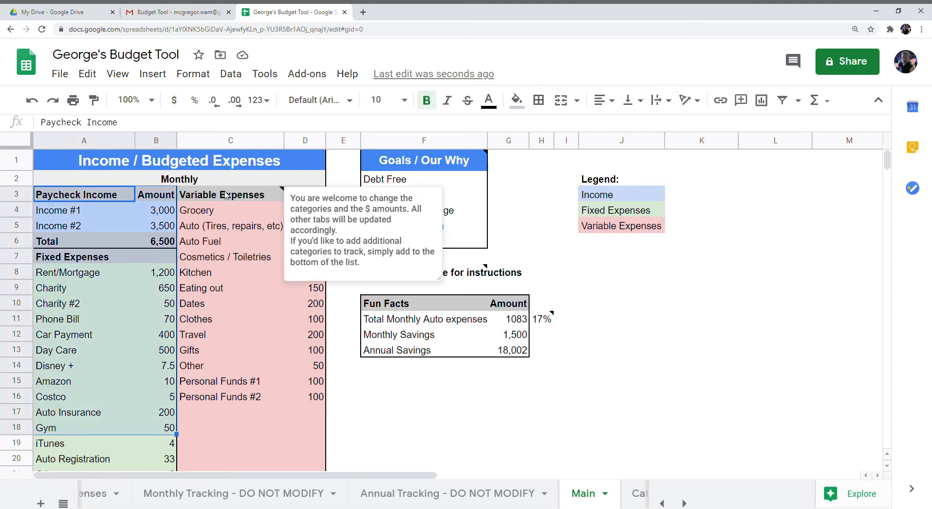
drag(225, 194, 265, 375)
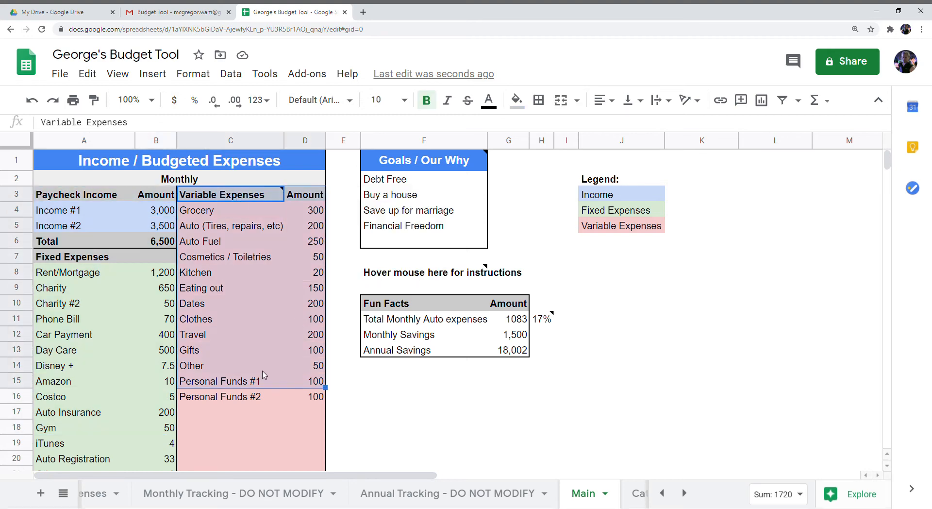
click(264, 371)
scroll(89, 392, down, 2)
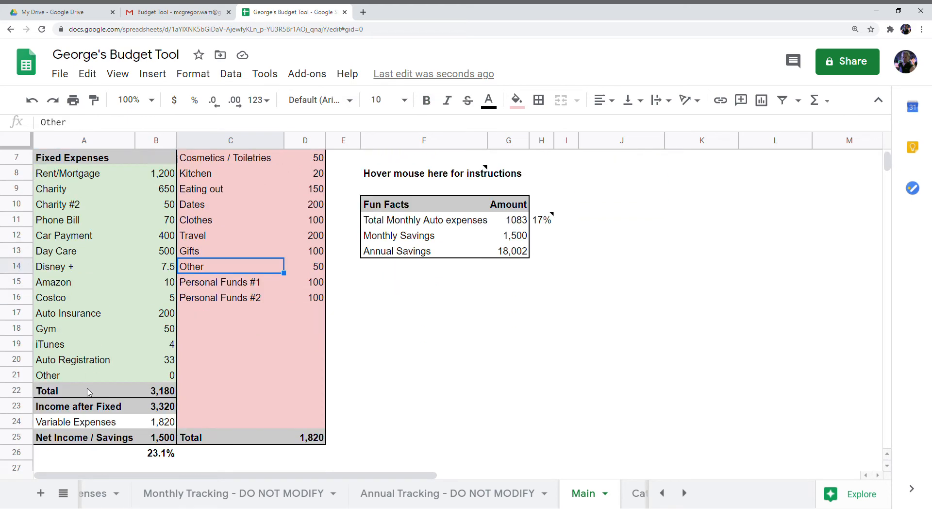
click(165, 441)
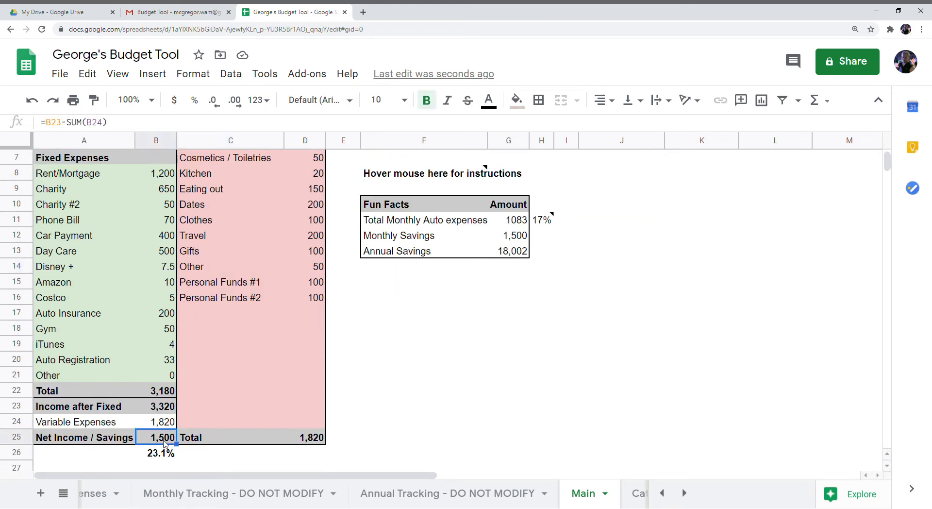
scroll(124, 314, up, 2)
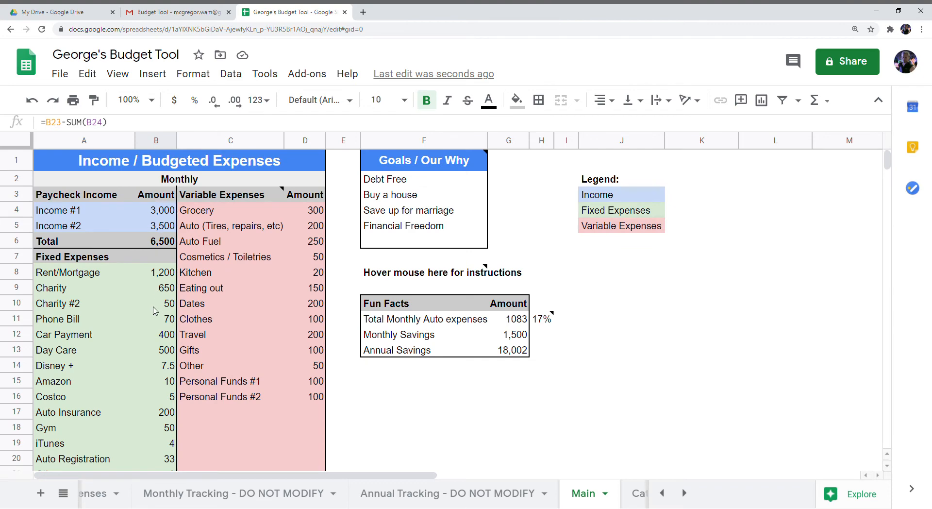
scroll(155, 311, down, 4)
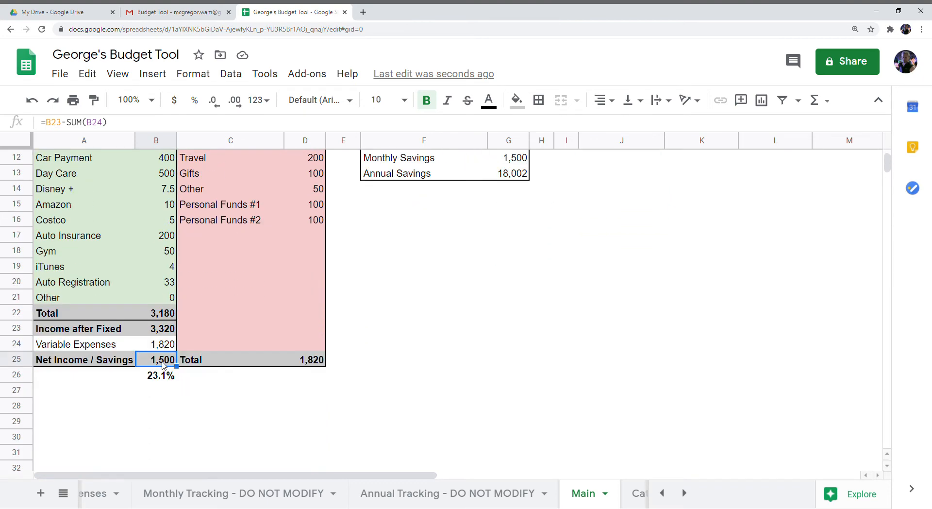
scroll(224, 322, up, 1)
scroll(223, 322, up, 3)
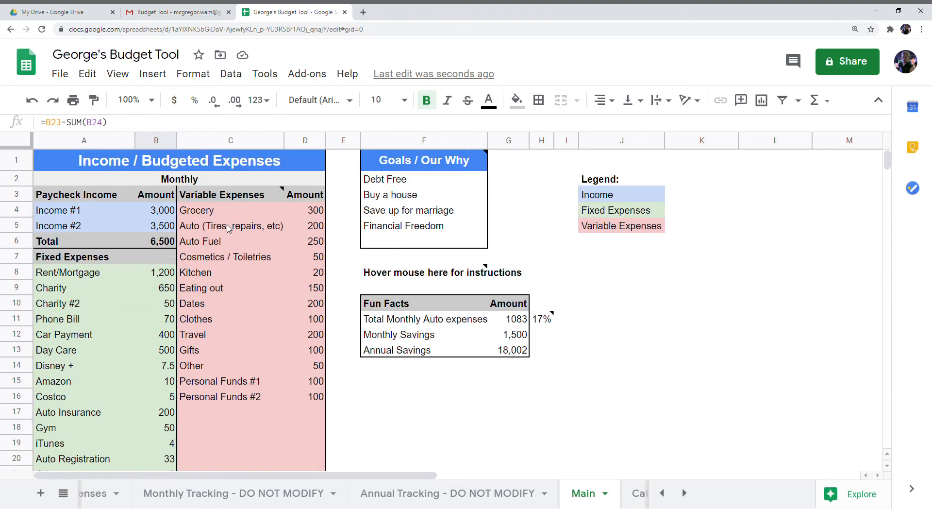
click(209, 194)
drag(209, 193, 310, 412)
Step: Set the monthly Grocery budget under Variable Expenses to 500
click(235, 216)
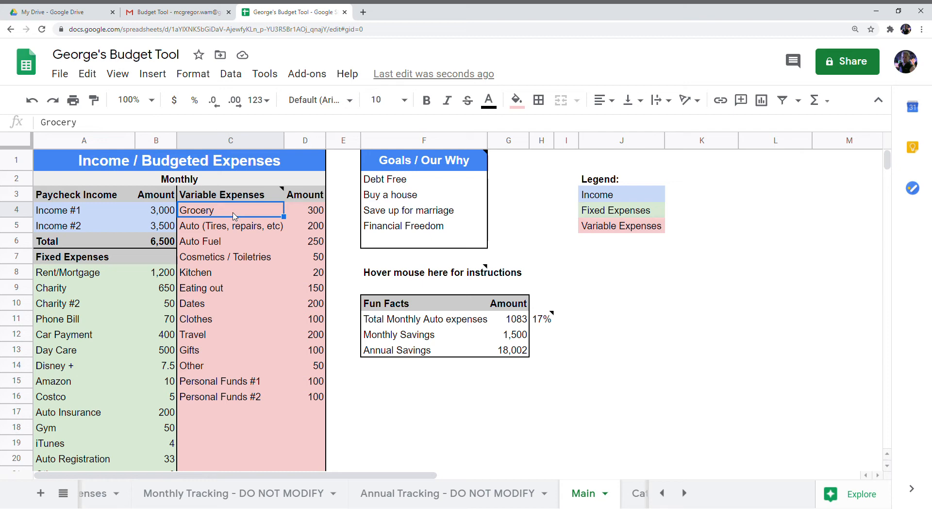
key(Right)
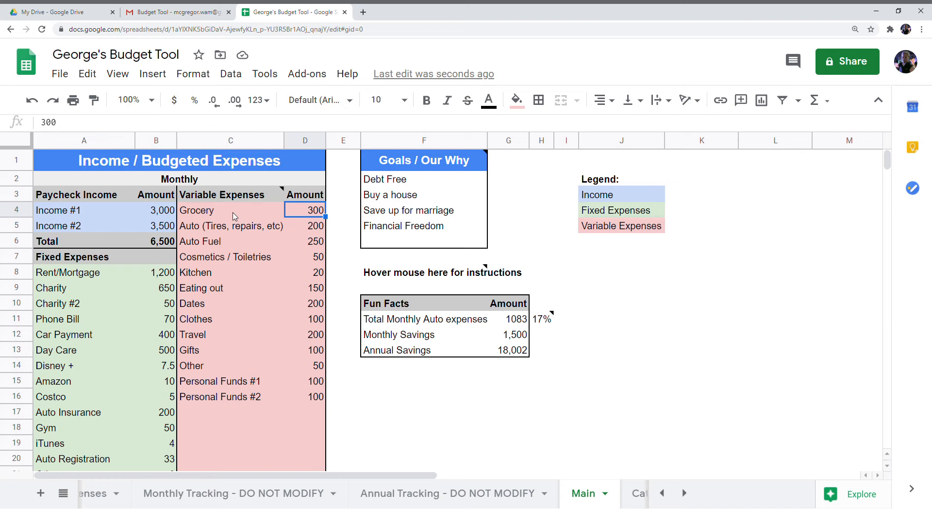
text(500)
key(Return)
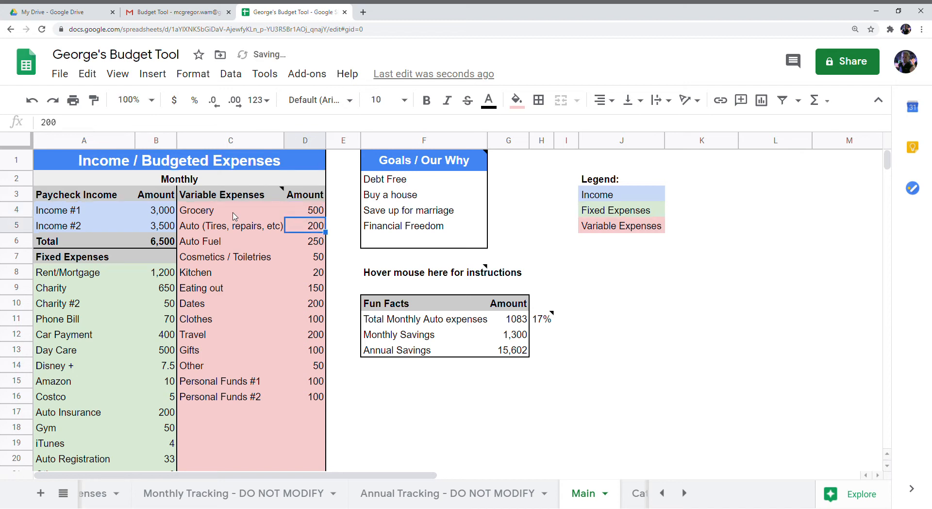
Step: Set the monthly Auto Fuel budget under Variable Expenses to 400
key(Up)
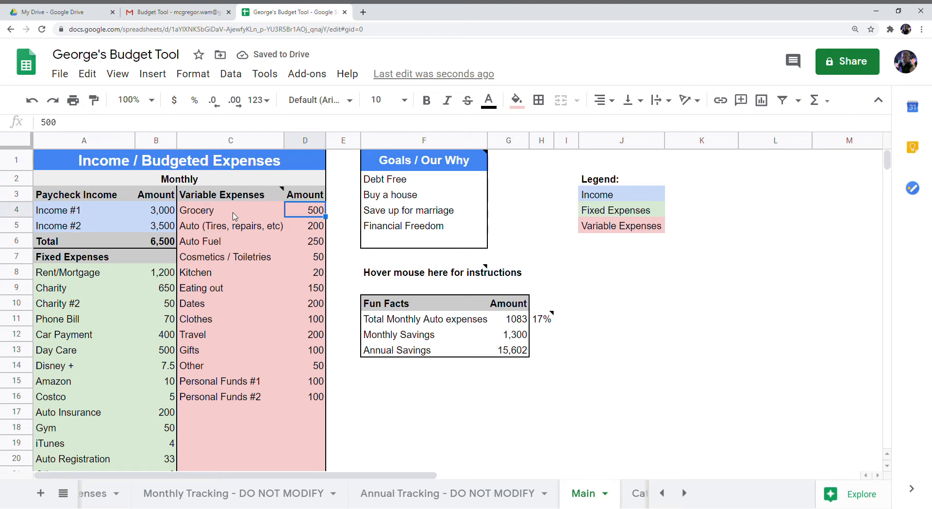
key(Down)
key(Left)
key(Down)
key(Right)
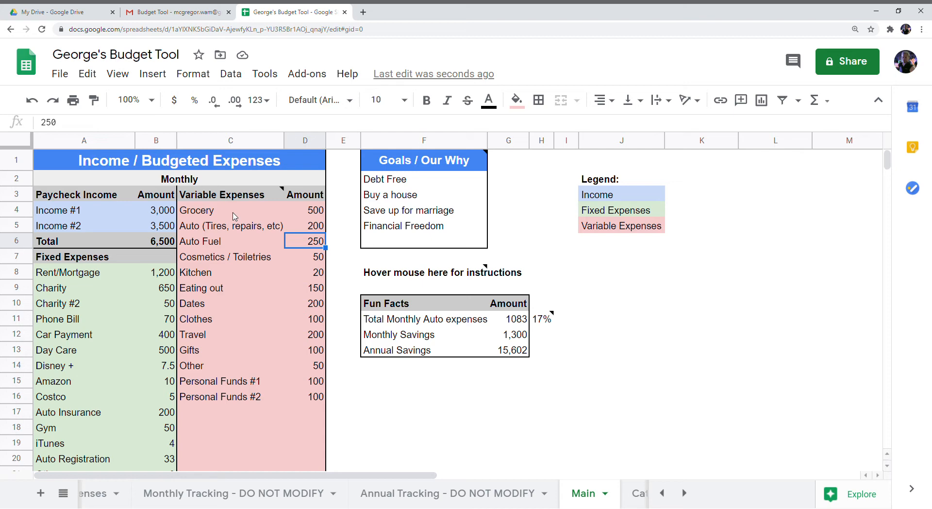
text(400)
key(Return)
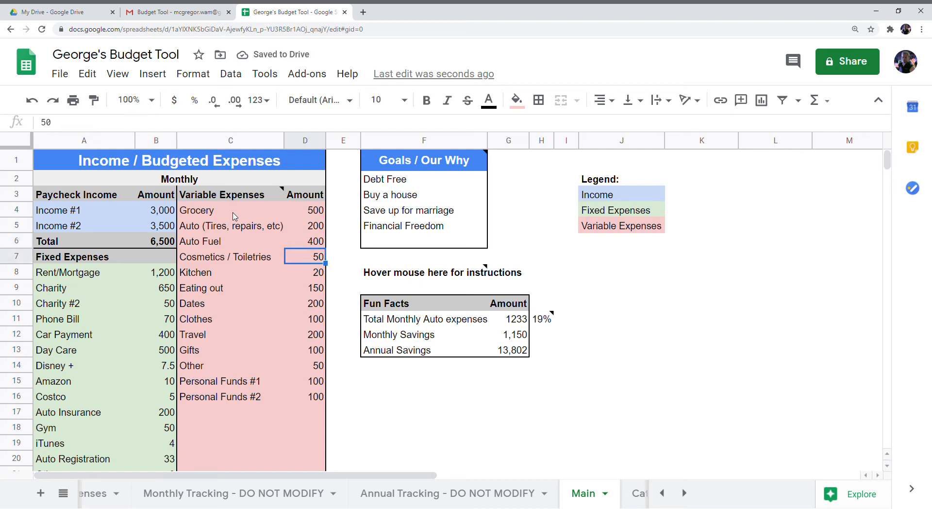
Step: Rename the Personal Funds #1 category in the Variable Expenses list, replacing "#1" with the first person's name
key(Up)
key(Left)
key(Down)
key(Down)
key(Down)
key(Down)
key(Down)
key(Down)
key(Down)
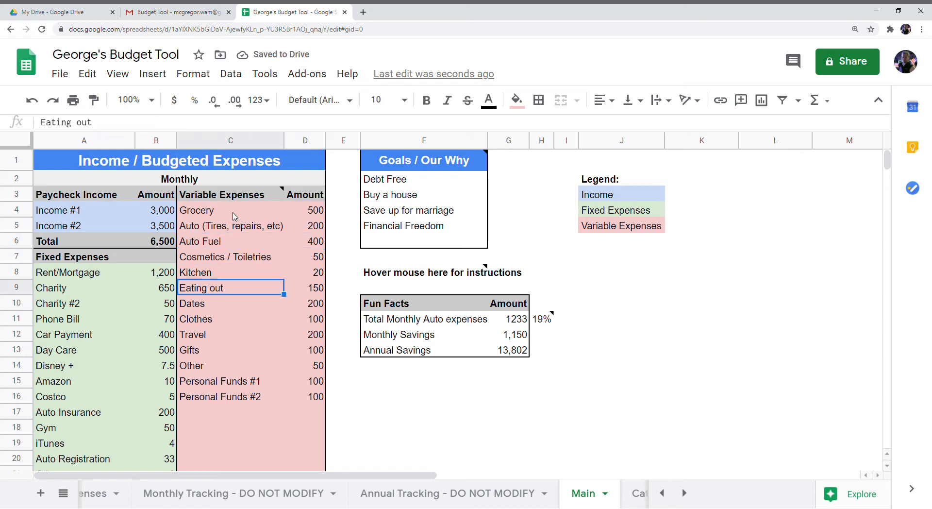
key(Down)
key(Down)
key(Down)
key(Down)
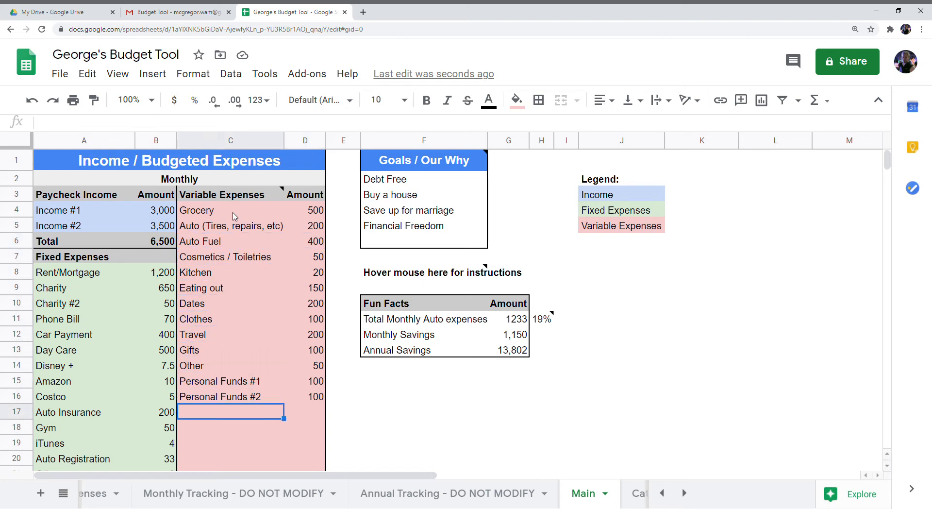
key(Up)
key(Up)
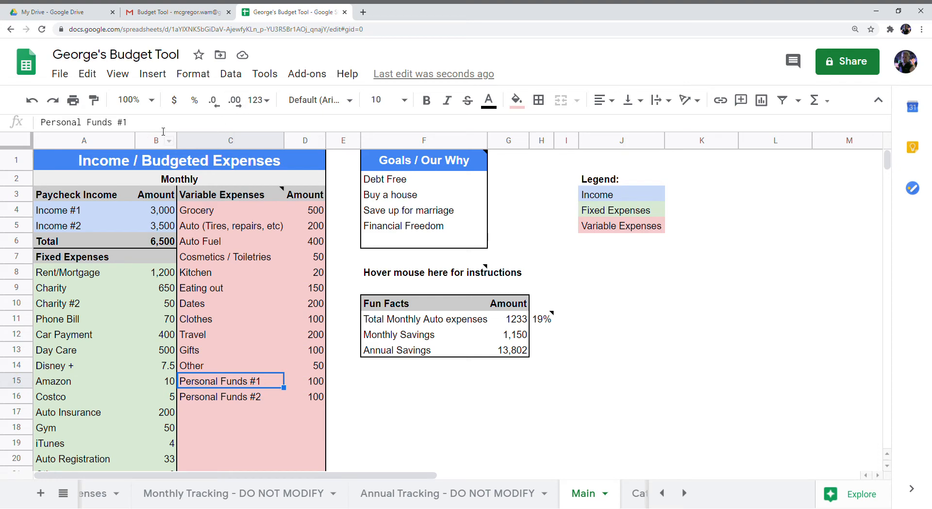
key(Return)
key(BackSpace)
key(BackSpace)
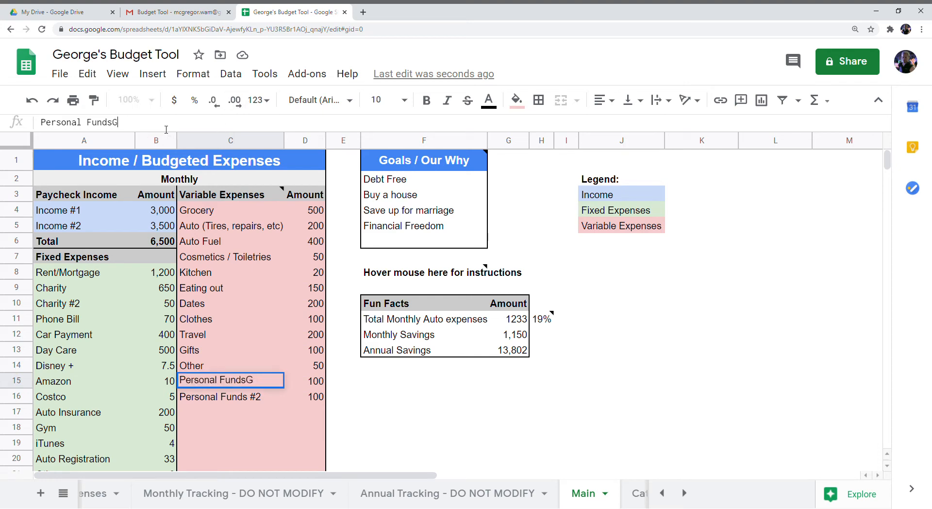
text(George)
key(Return)
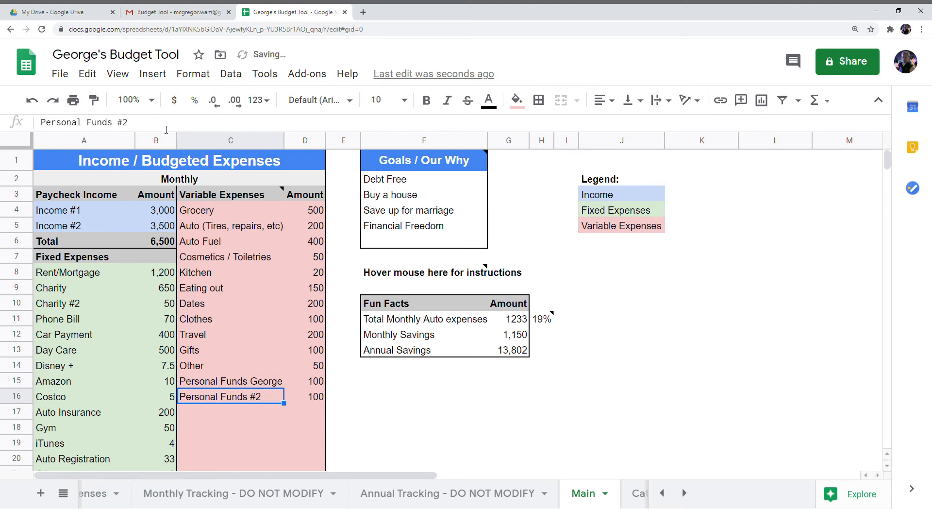
Step: Rename the Personal Funds #2 category, replacing "#2" with the second person's name in possessive form
key(Return)
key(BackSpace)
key(BackSpace)
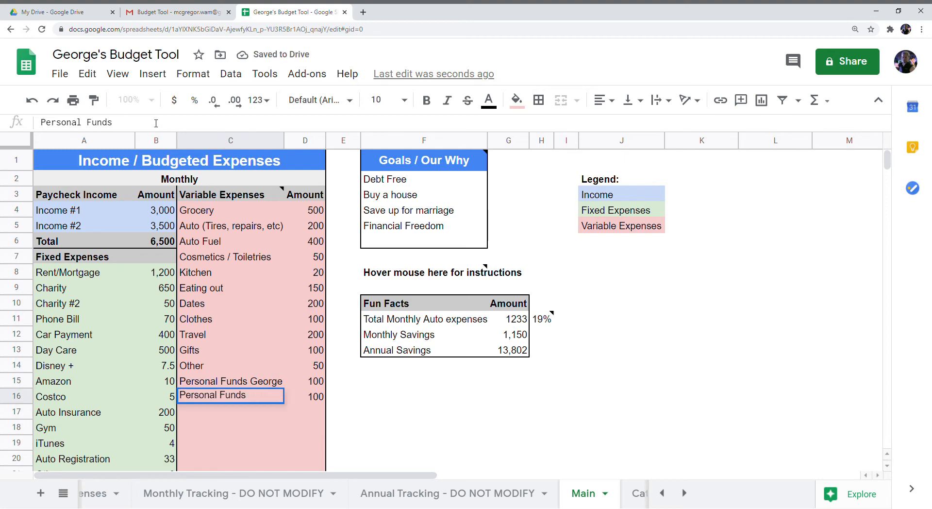
text(Clara's)
key(Return)
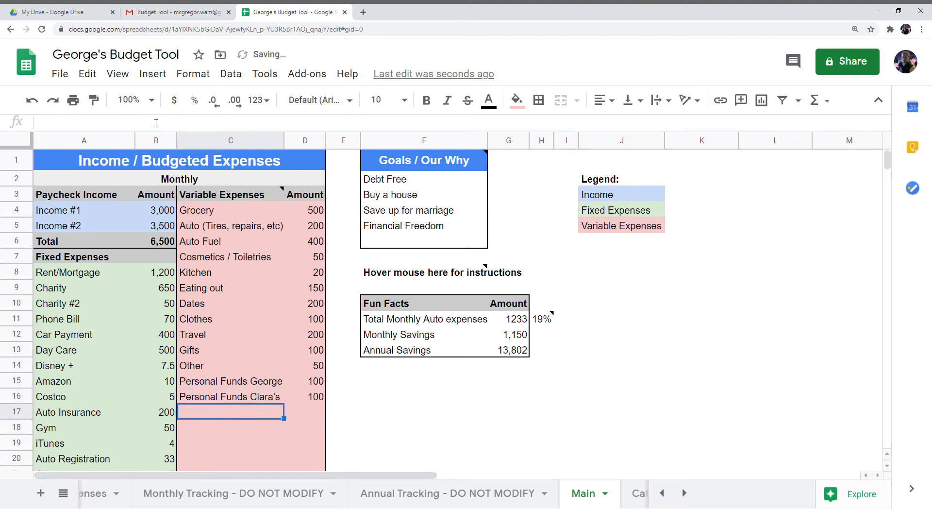
Step: Set the monthly amounts of both Personal Funds categories under Variable Expenses to 200
key(Up)
key(Right)
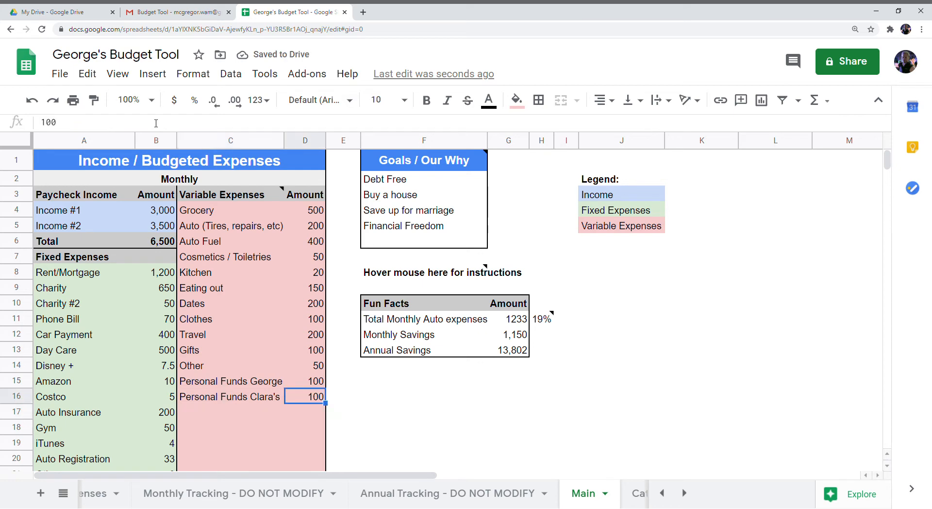
key(Up)
text(200)
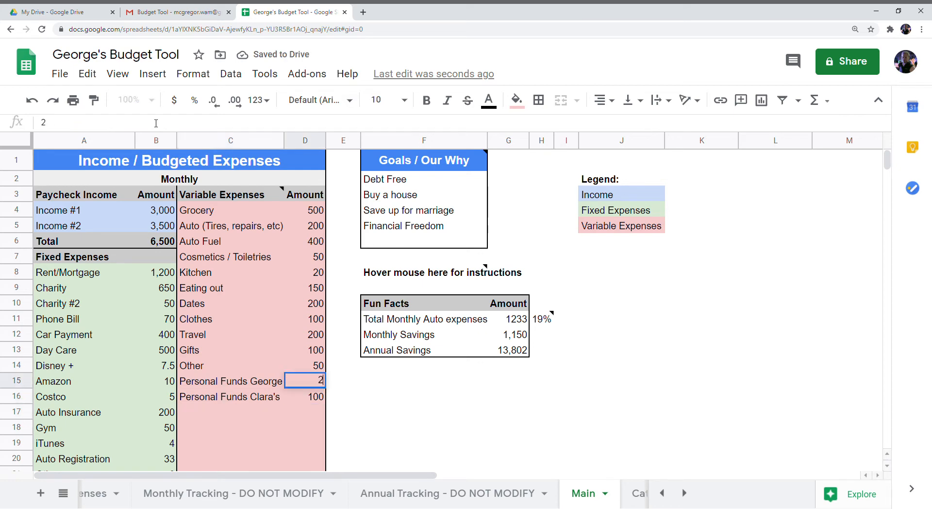
key(Return)
text(200)
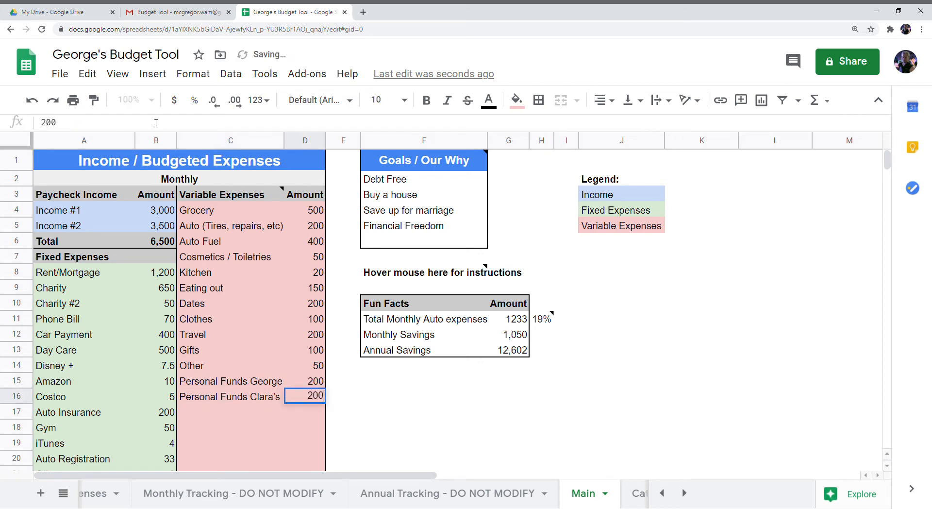
key(Return)
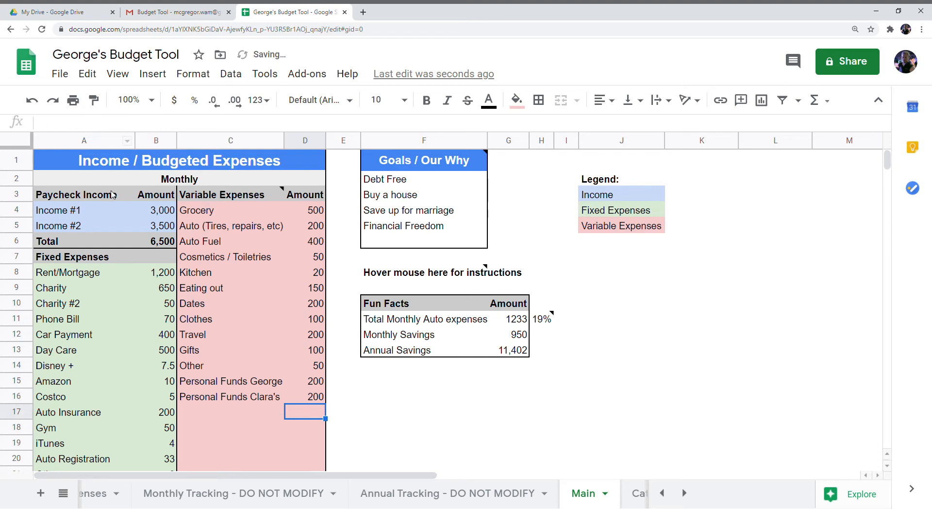
Step: Add a Birthday category below the Personal Funds rows in Variable Expenses with a monthly amount of 300
key(Left)
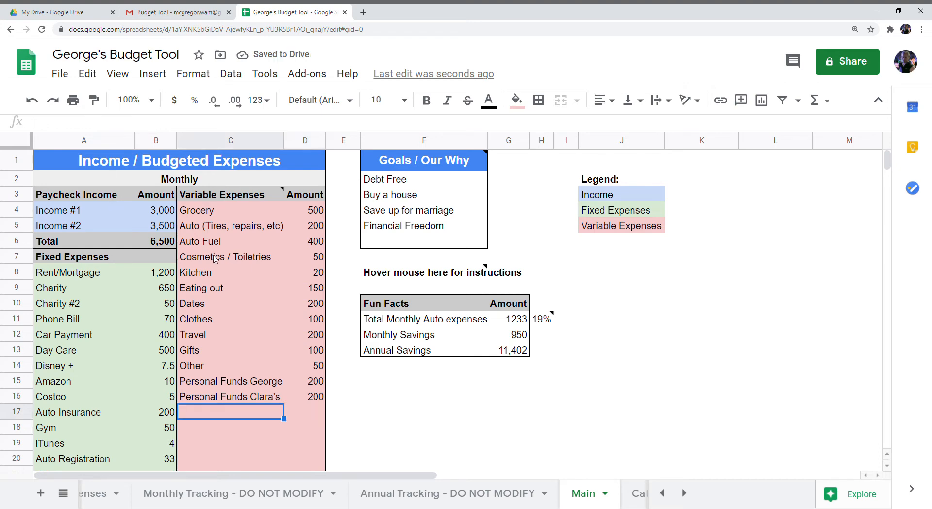
text(Birthday M)
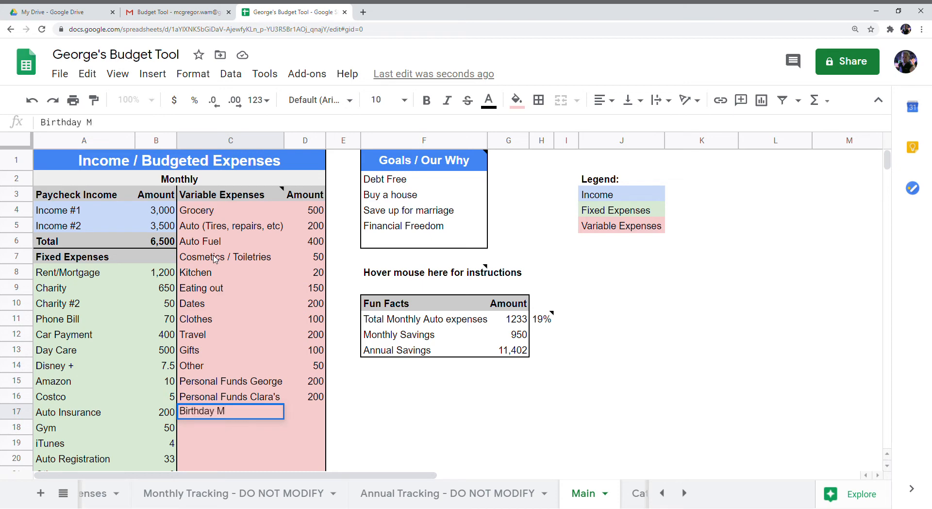
key(BackSpace)
key(Tab)
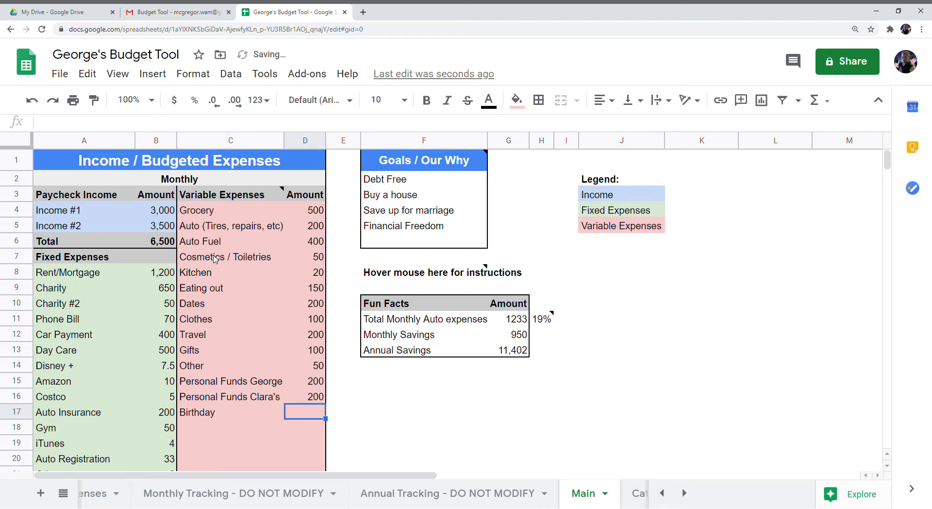
text(300)
key(Return)
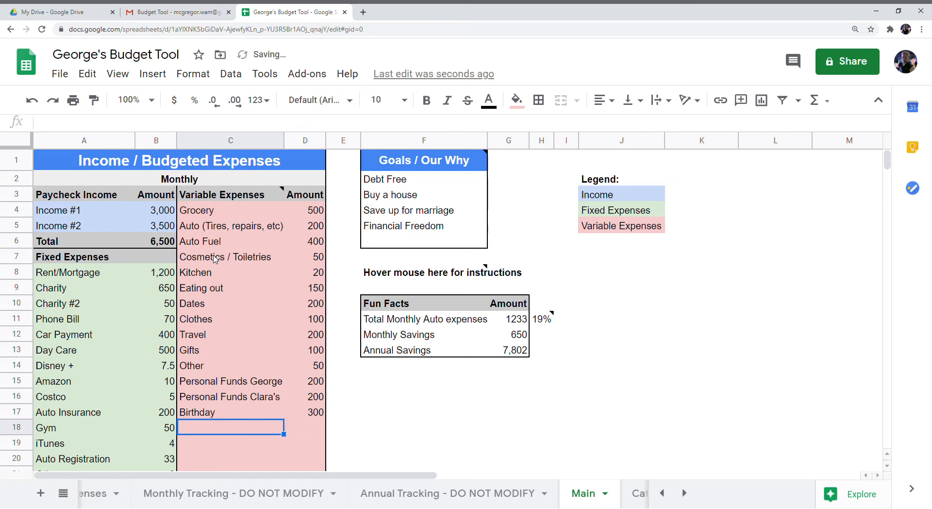
Step: Set the monthly Birthday budget under Variable Expenses to 400
key(Up)
key(Right)
text(400)
key(Return)
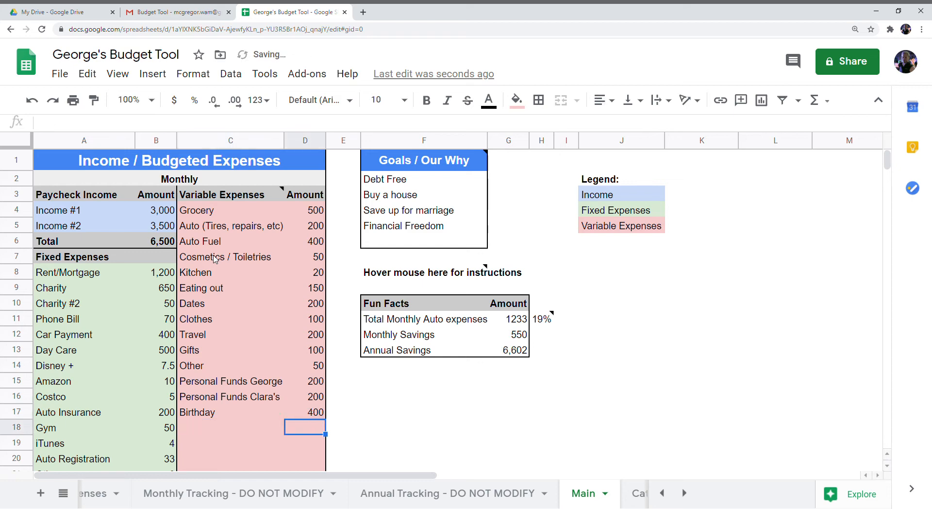
key(Left)
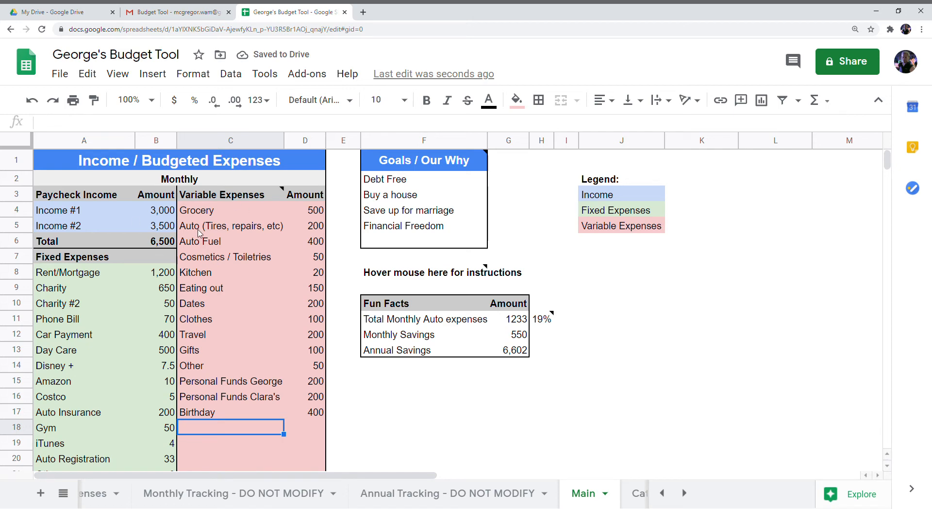
click(209, 210)
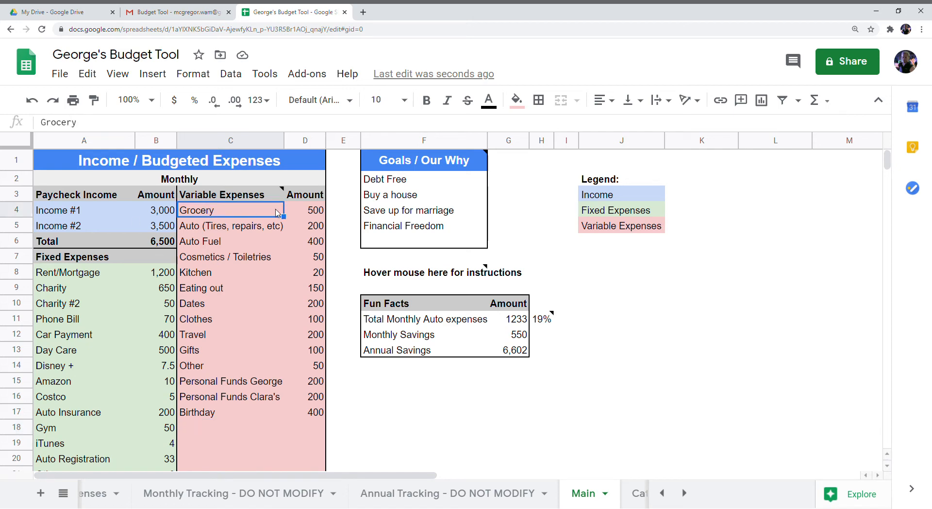
click(304, 209)
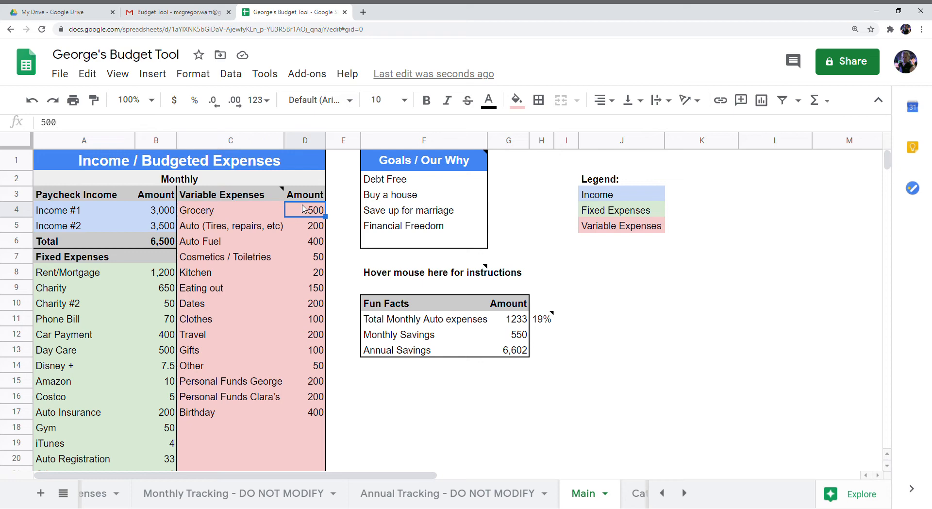
Step: Replace the "Save up for marriage" entry in the Goals / Our Why list with "Save up for a kid"
click(410, 166)
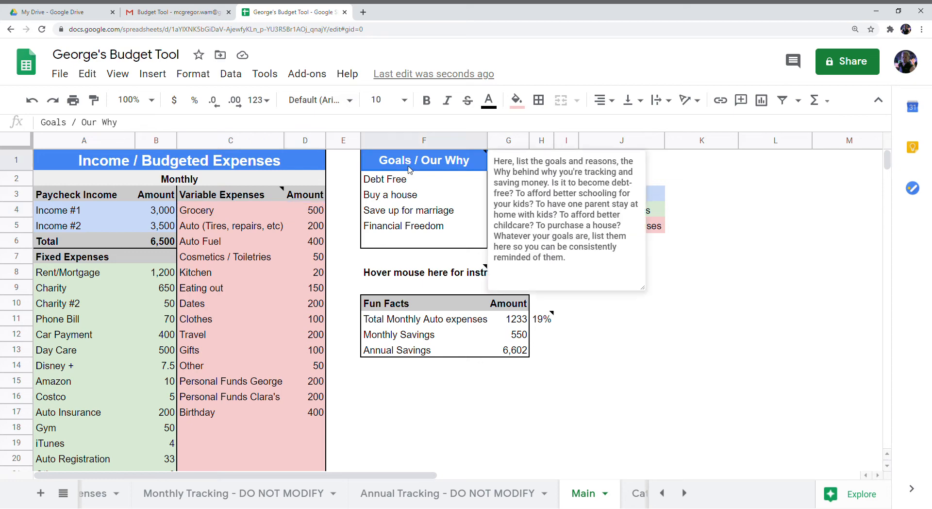
click(388, 184)
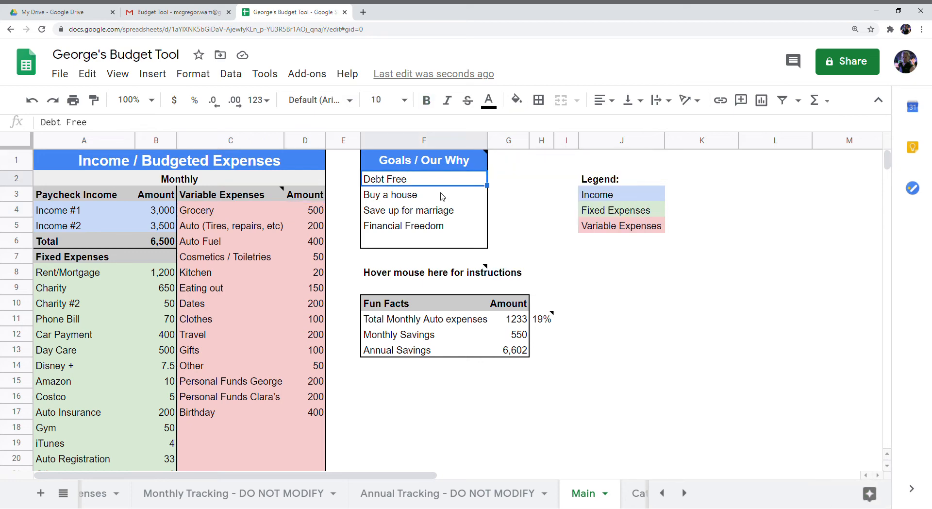
click(424, 200)
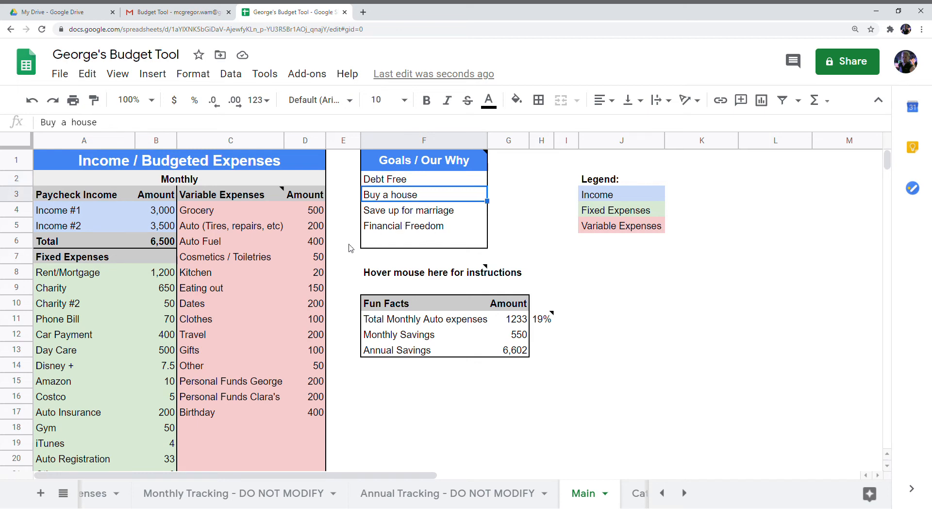
click(395, 214)
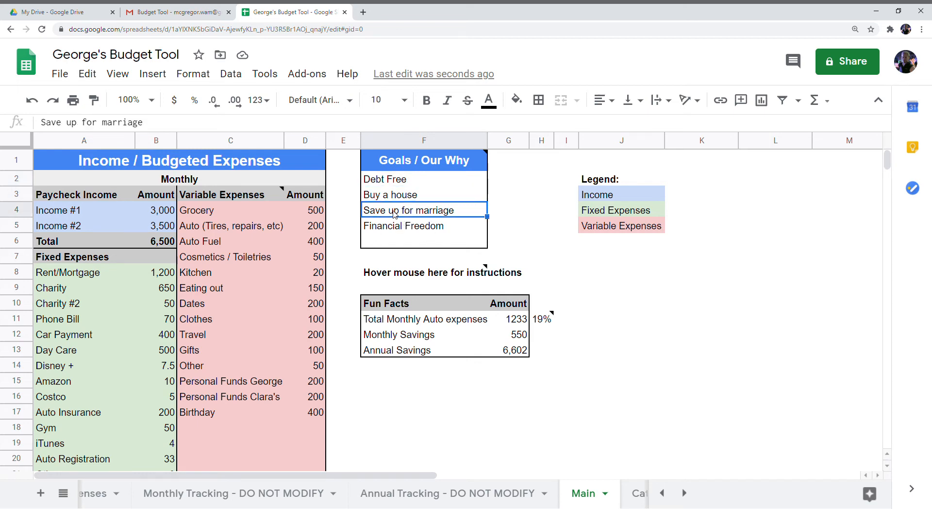
key(BackSpace)
text(Save up fo)
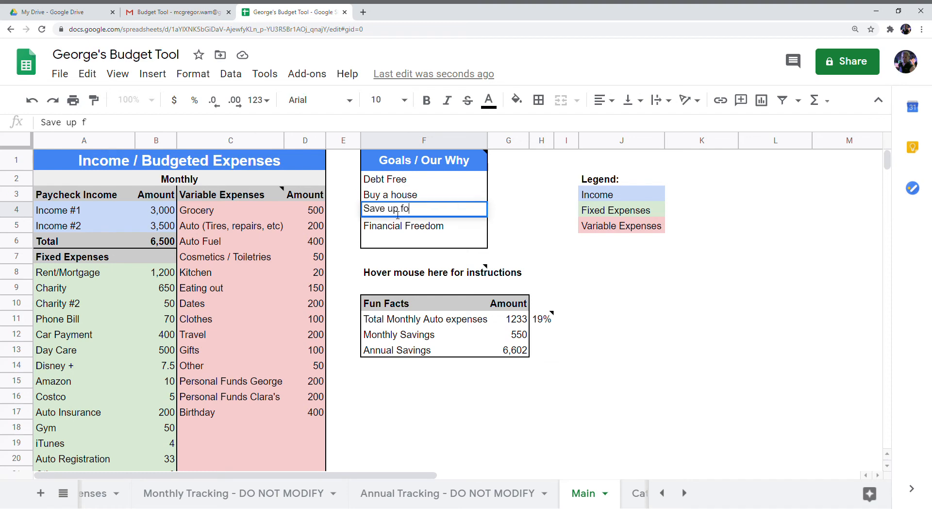
text(r a kid)
key(Return)
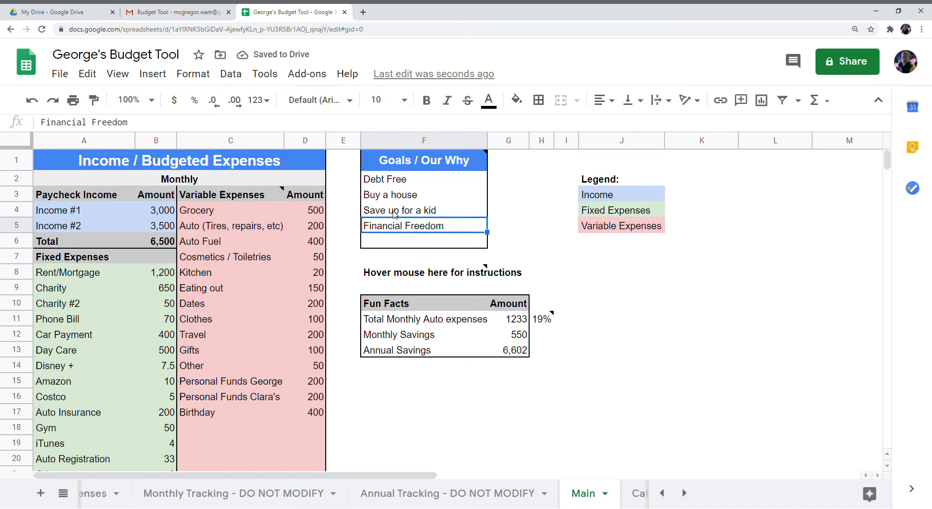
Step: Change the third entry in the Goals / Our Why list to "Save up for a adoption"
click(394, 214)
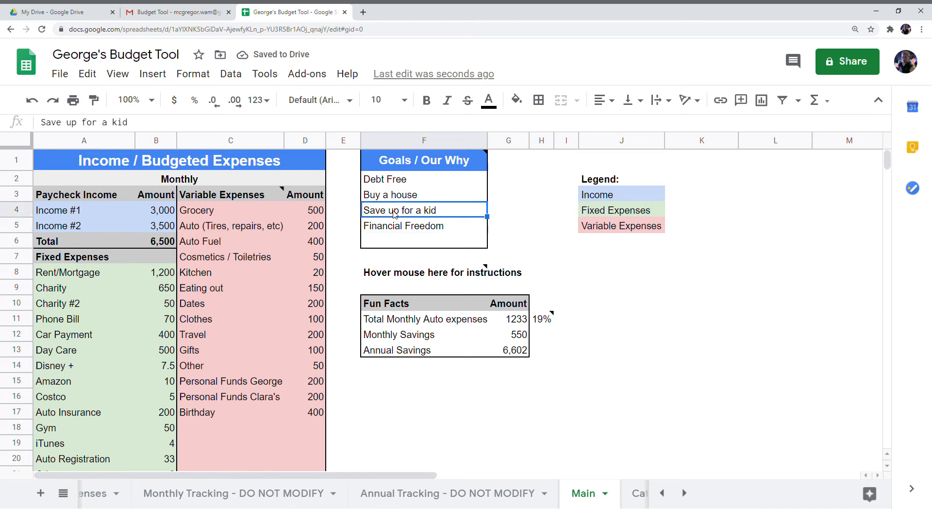
click(307, 130)
key(BackSpace)
key(BackSpace)
key(BackSpace)
text(adoption)
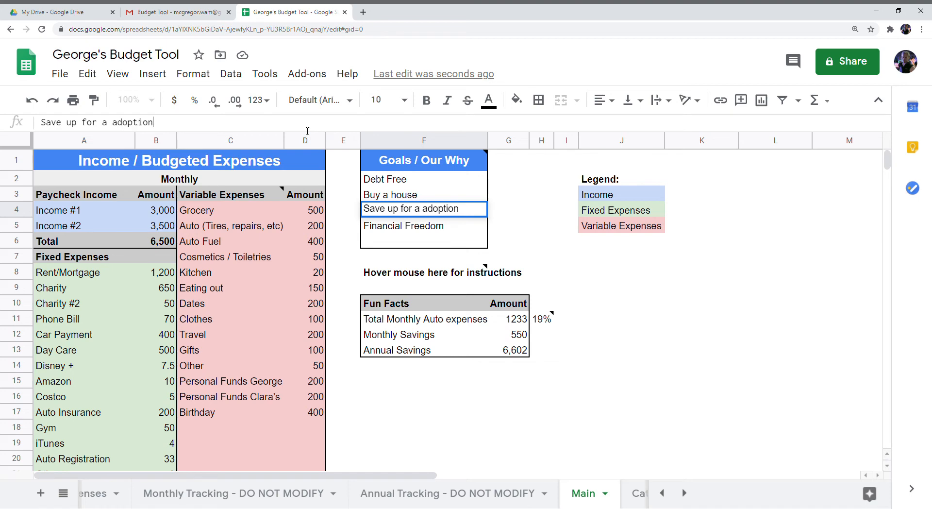
key(Return)
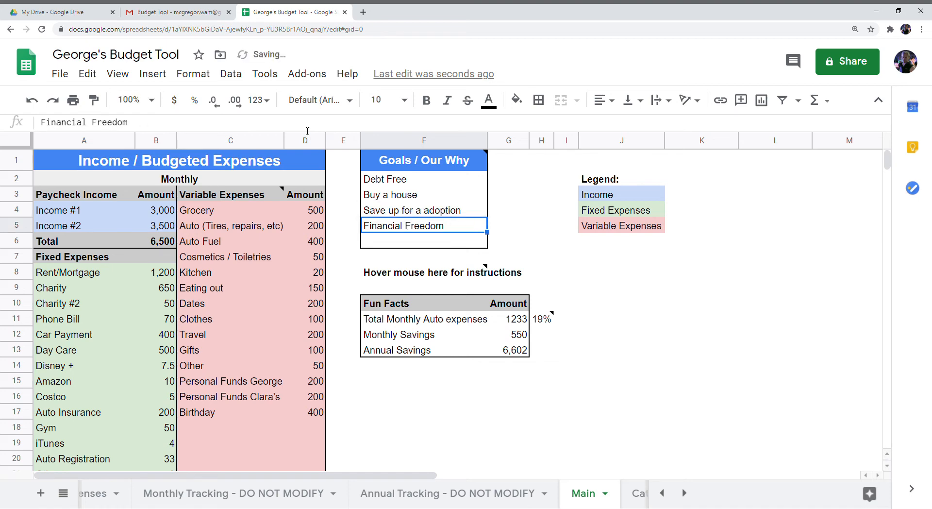
key(Down)
key(Left)
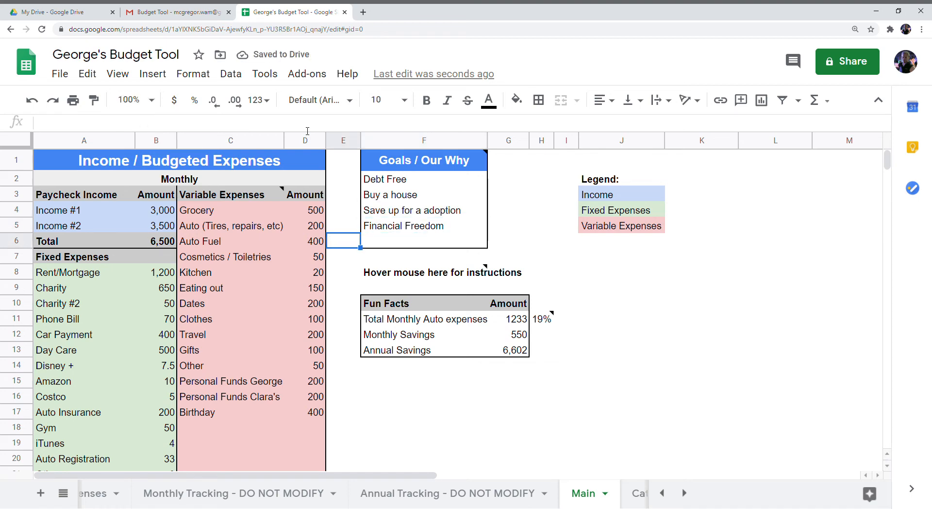
Step: Check the Net Income / Savings cell and set both Personal Funds budgets under Variable Expenses to 100
scroll(308, 266, down, 5)
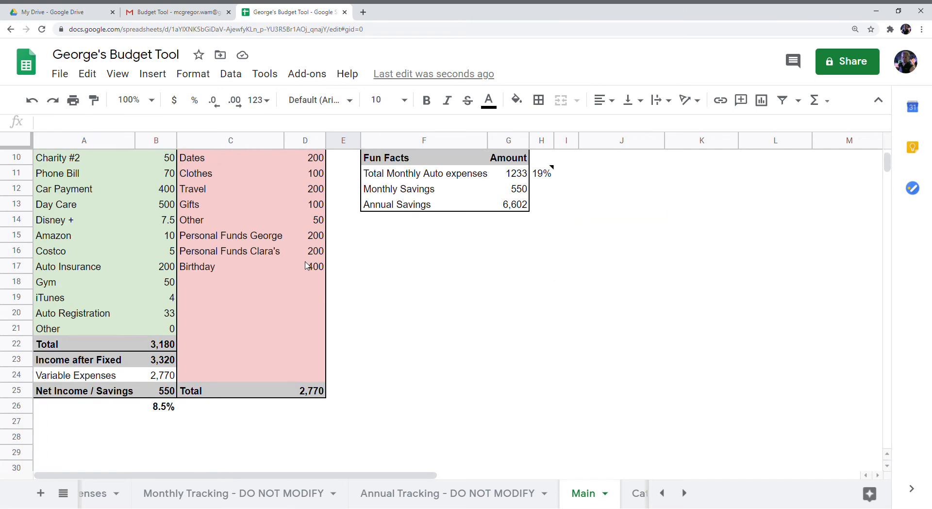
click(169, 392)
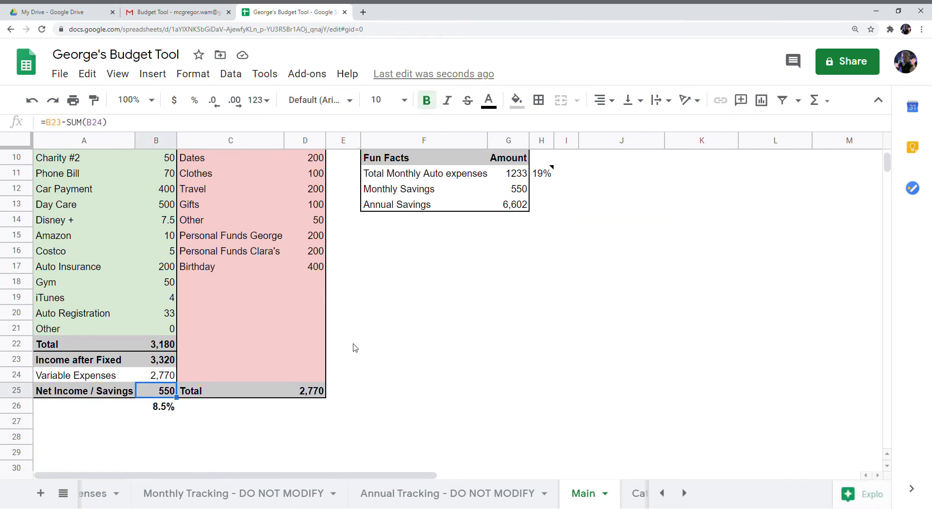
scroll(356, 347, up, 1)
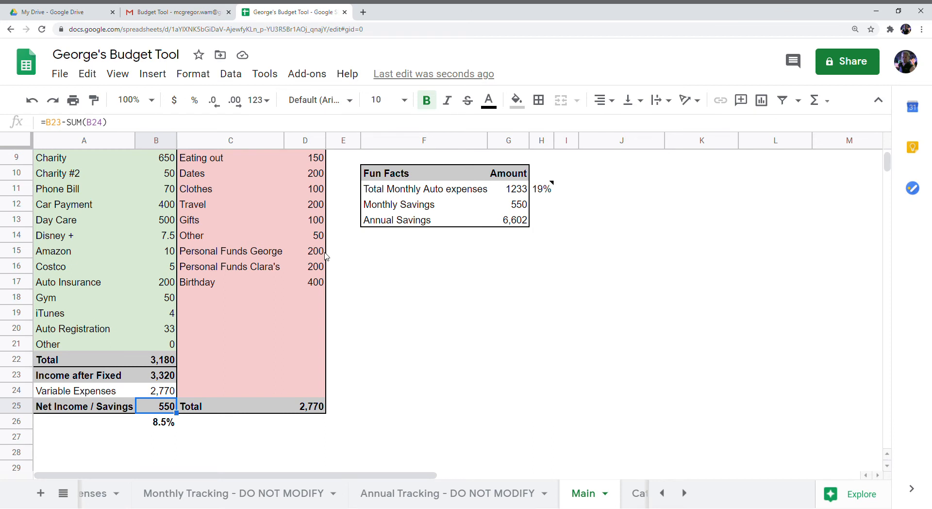
click(321, 266)
text(100)
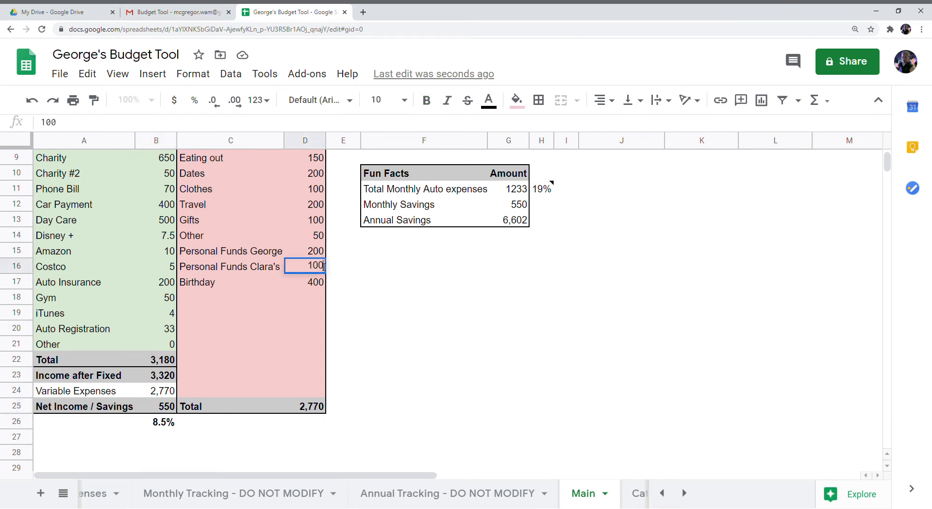
key(Up)
text(100)
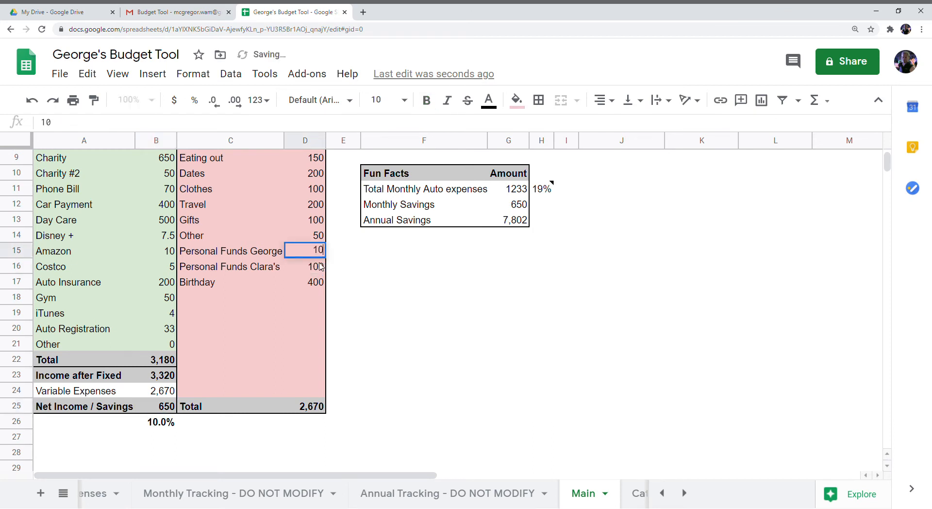
key(Return)
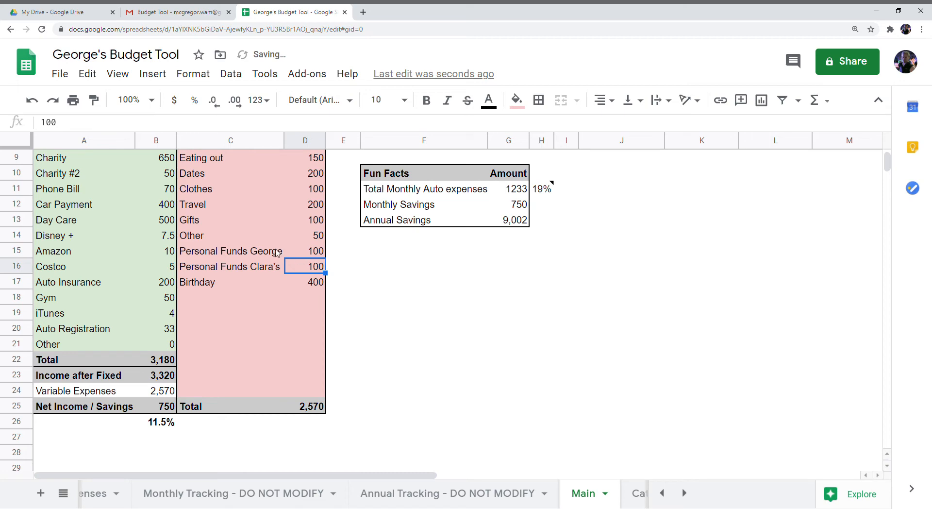
Step: Review the Birthday budget entry and its effect on Net Income / Savings on the Main sheet
scroll(312, 257, up, 2)
scroll(312, 257, up, 3)
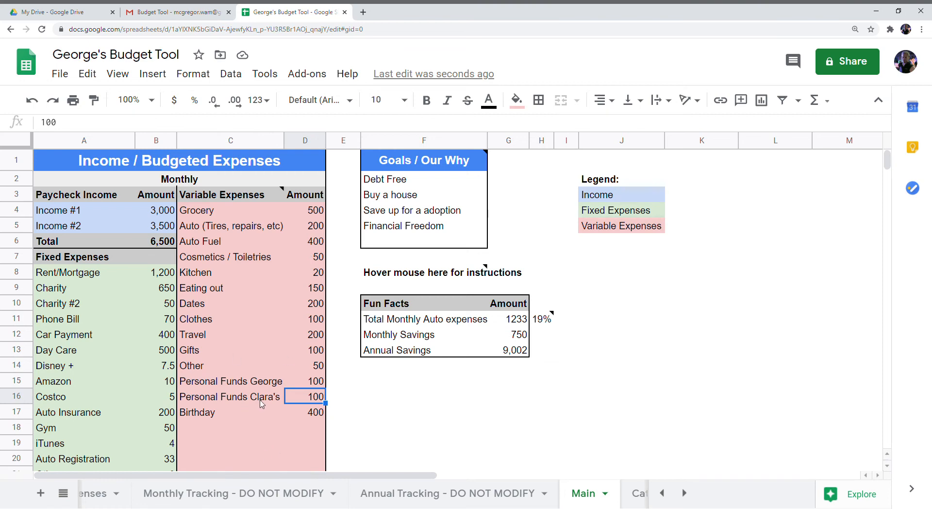
click(235, 416)
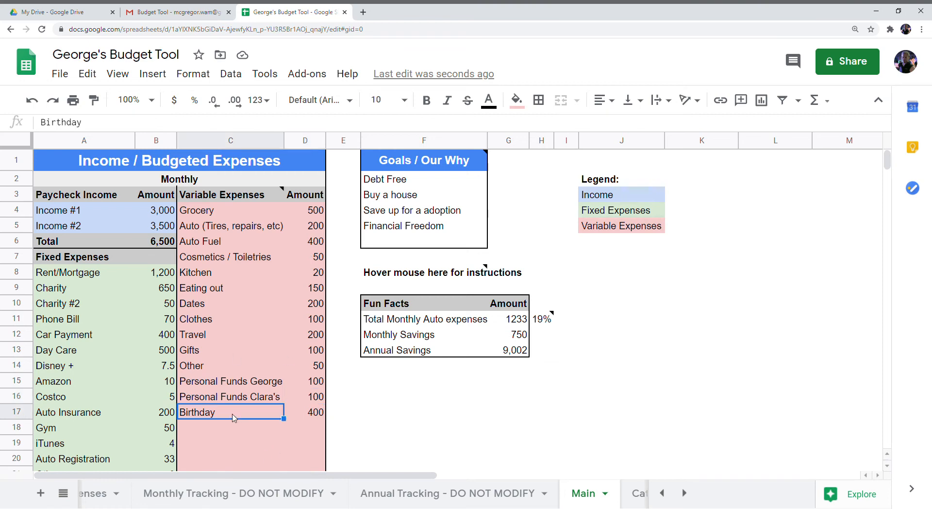
key(shift+Right)
key(Left)
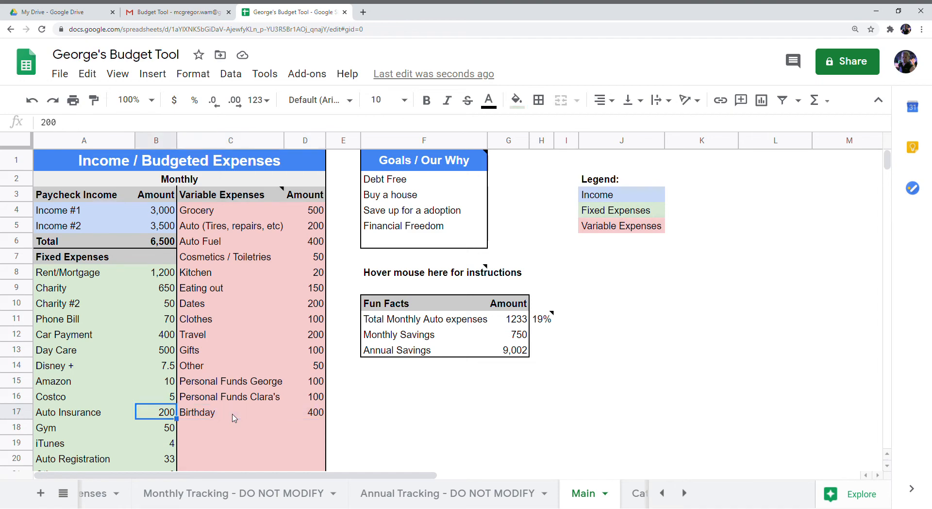
key(Right)
scroll(234, 416, down, 2)
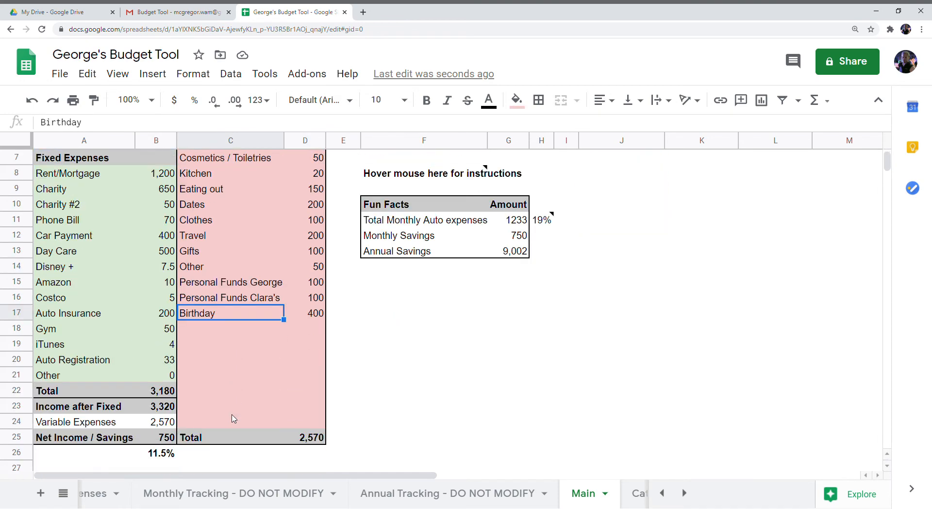
click(165, 438)
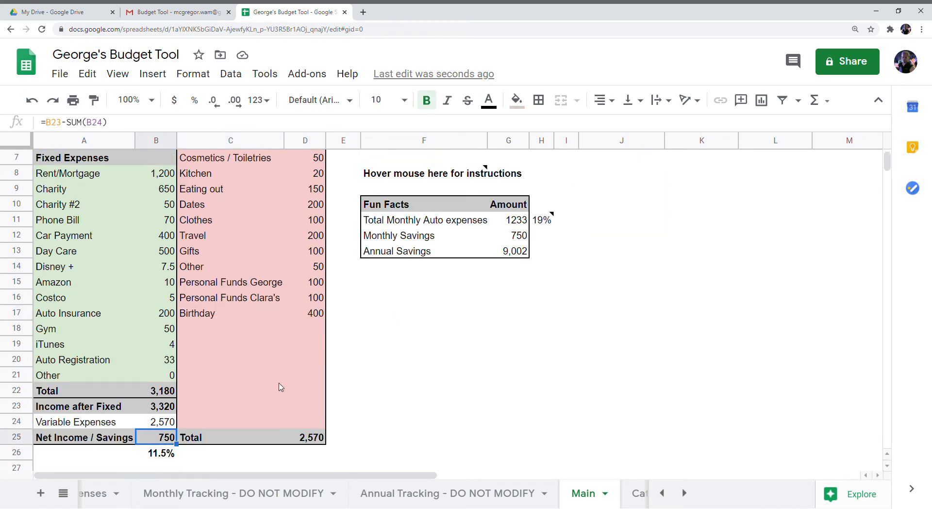
scroll(281, 387, up, 2)
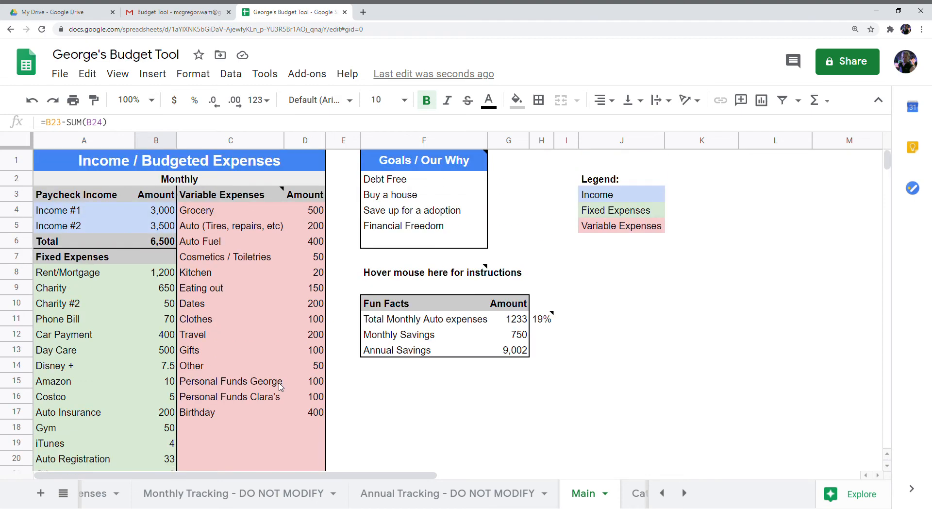
click(216, 213)
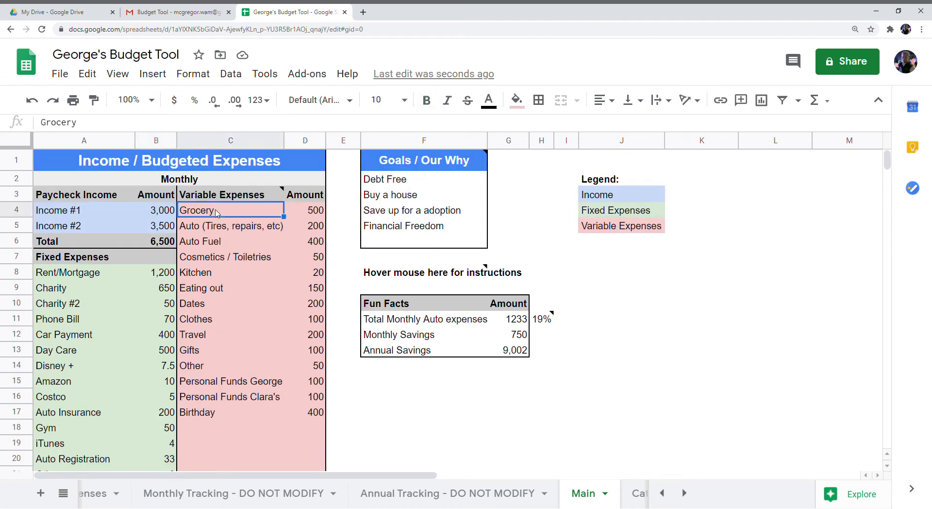
Step: Review the Variable Expenses categories and their budget amounts from Grocery down to Birthday on the Main sheet
key(shift+Down)
key(shift+Down)
key(shift+Down)
key(shift+Down)
key(shift+Down)
key(shift+Down)
key(shift+Down)
key(shift+Down)
key(shift+Down)
key(shift+Down)
key(shift+Down)
key(shift+Right)
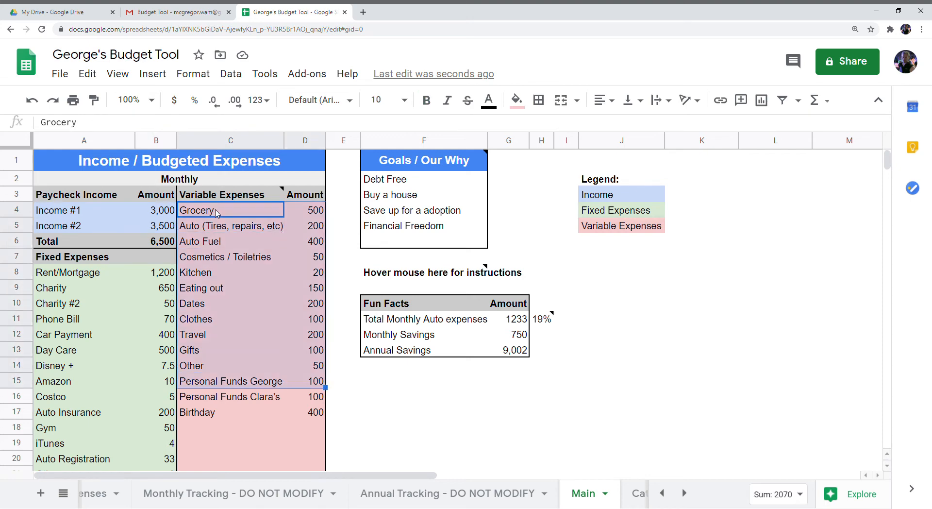
key(shift+Down)
key(shift+Down)
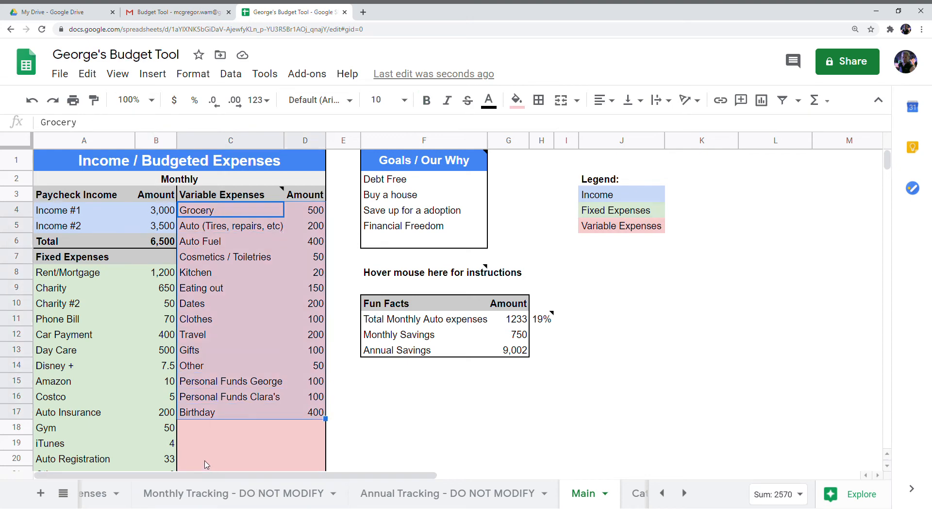
click(224, 230)
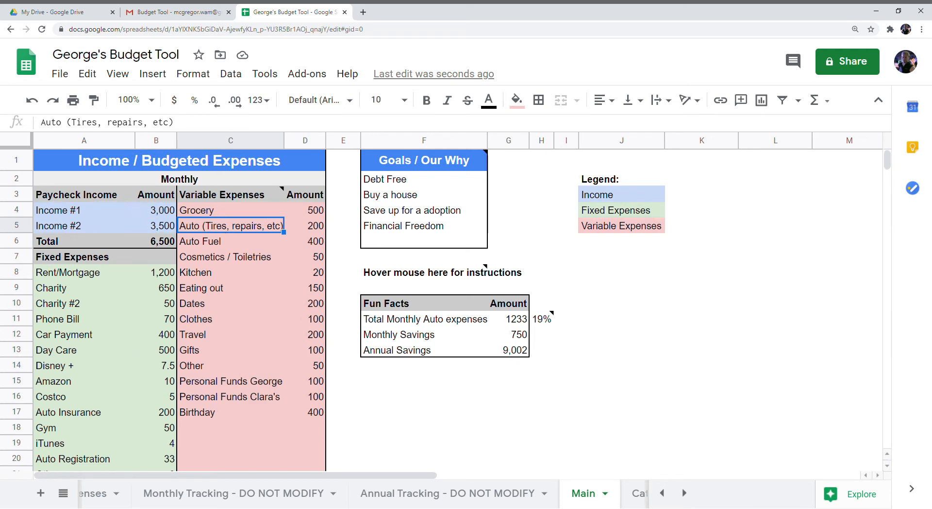
Step: Check the month heading and the Grocery actual on the Monthly Tracking sheet
click(236, 499)
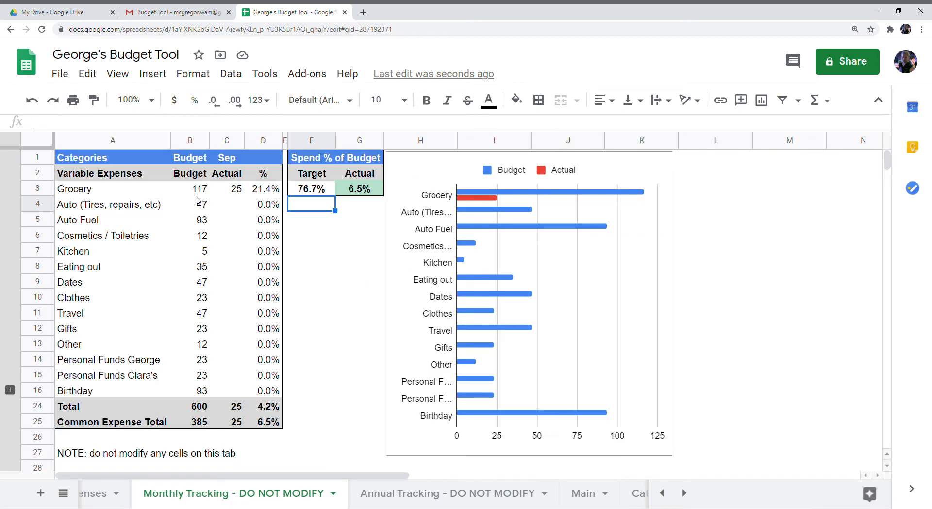
click(229, 162)
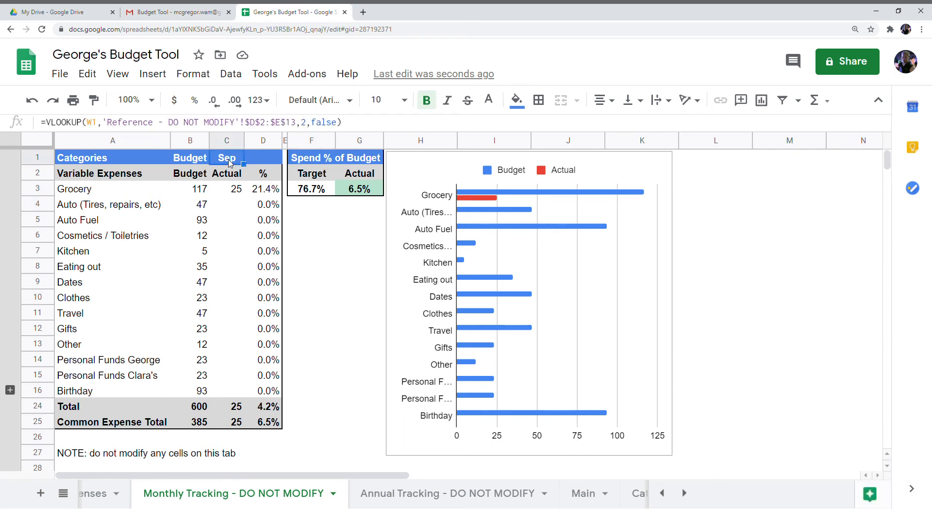
click(222, 190)
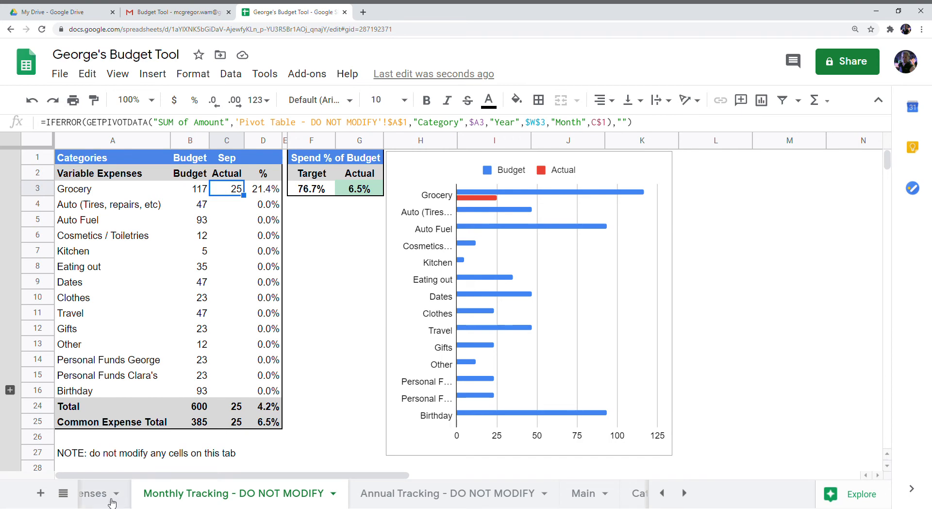
Step: Change the category of the second entry on the Daily Expenses sheet to the first of the two renamed Personal Funds options
click(90, 493)
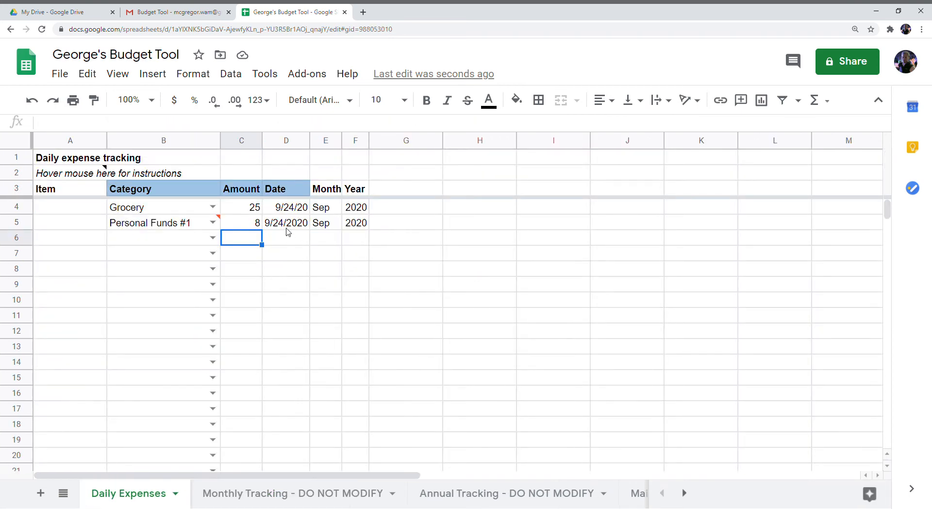
click(216, 223)
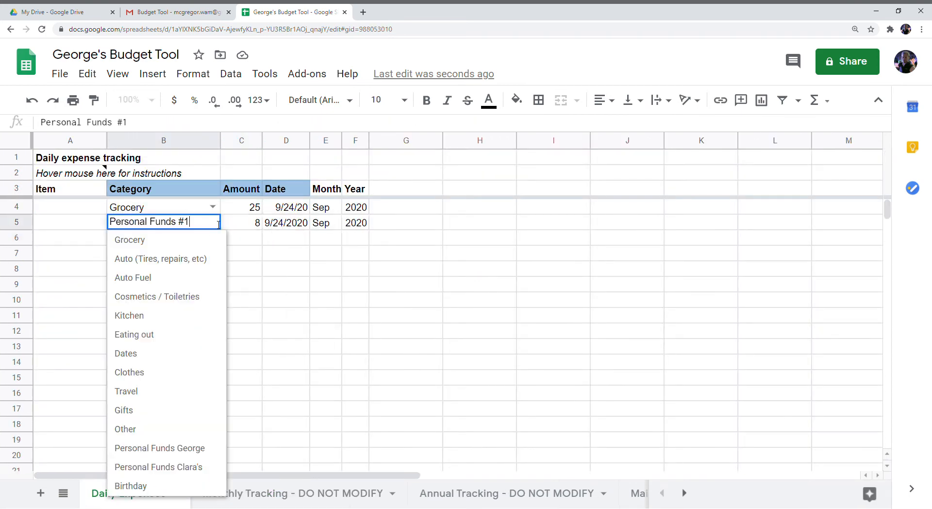
click(169, 448)
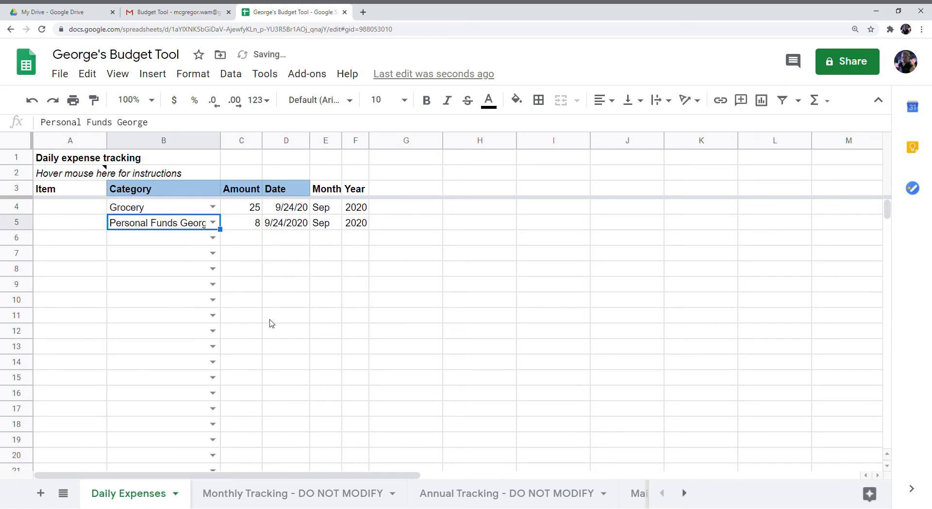
Step: Start a third entry in row 6 of Daily Expenses with the date 10/1/2020 and an amount of 5
click(286, 224)
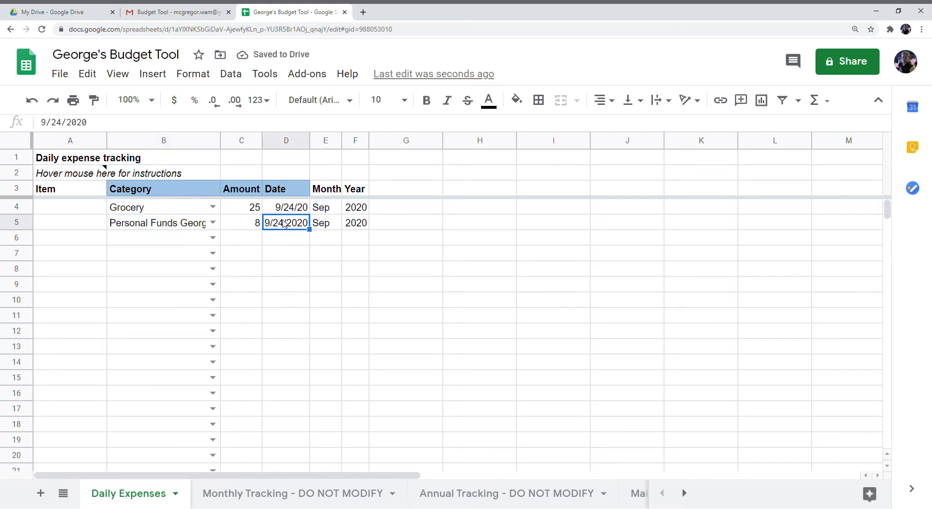
click(289, 239)
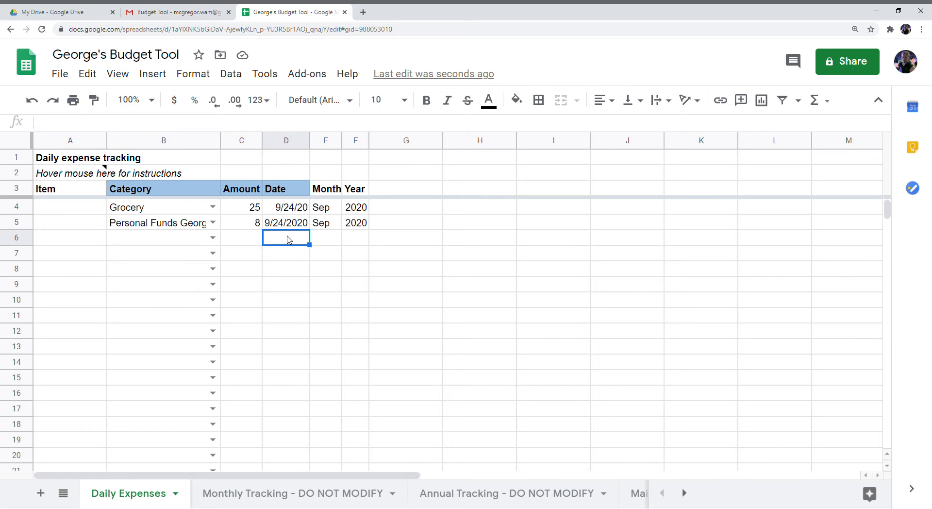
text(10/1)
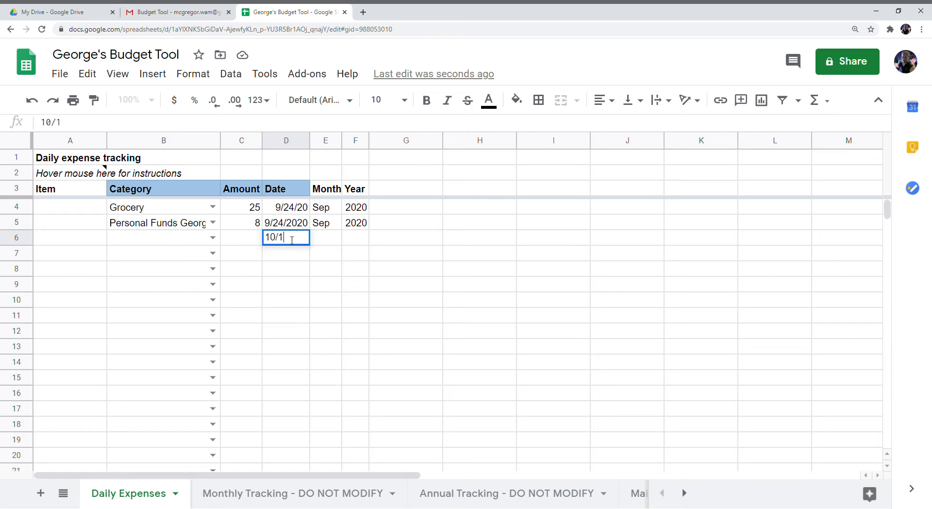
text(/2020)
key(Return)
click(289, 239)
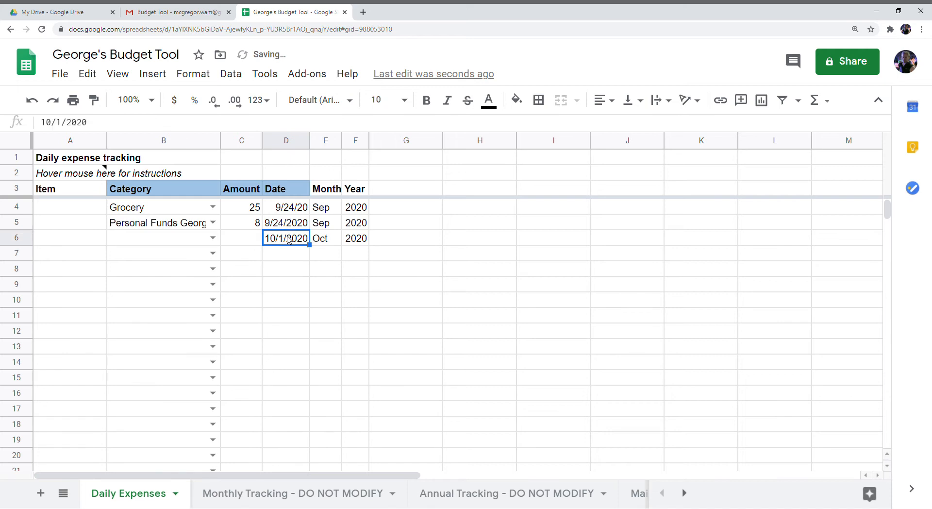
key(Left)
text(5)
key(Left)
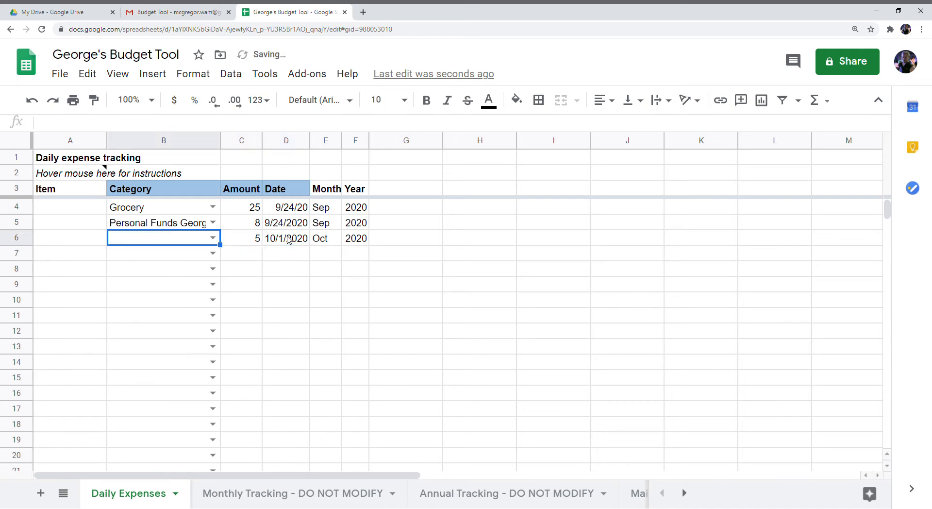
Step: Set the row 6 expense's category to Eating out and its item to "Chick FIl A"
text(eati)
key(Return)
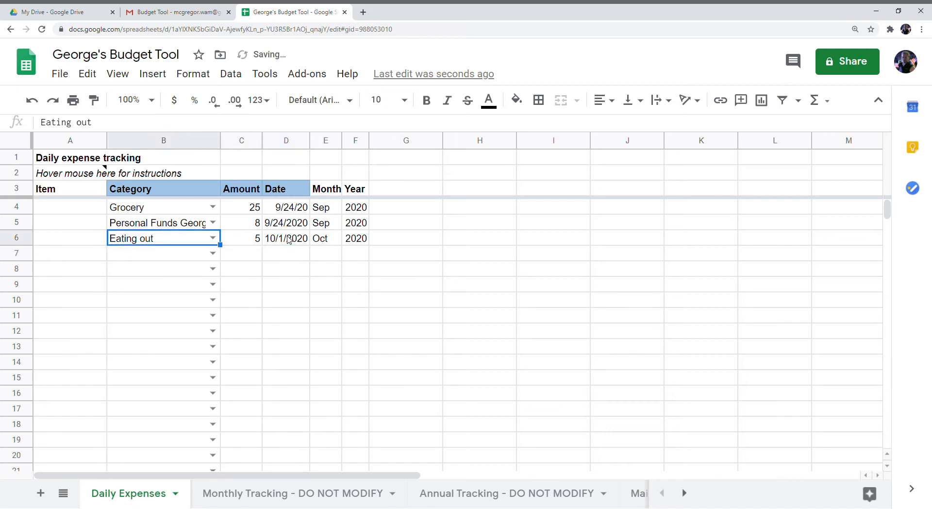
key(Left)
text(Cick Fil A)
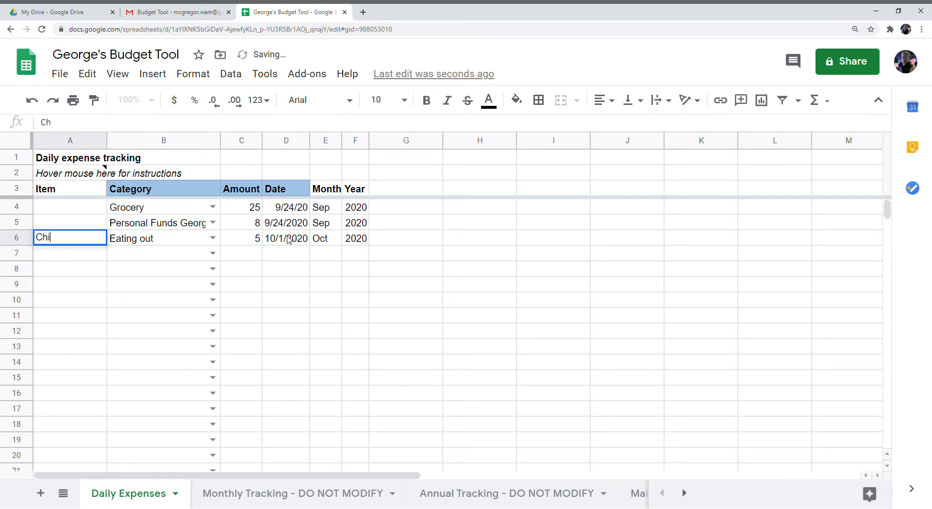
key(Return)
key(Up)
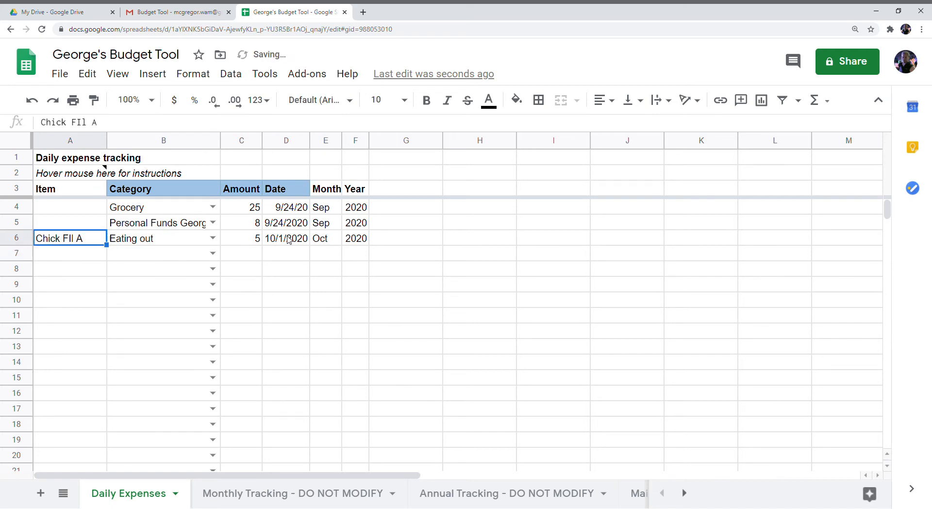
Step: Enter "Flowers" as the item for the Personal Funds expense in row 5
key(Up)
key(Up)
key(Down)
key(Down)
key(Up)
key(Up)
key(Down)
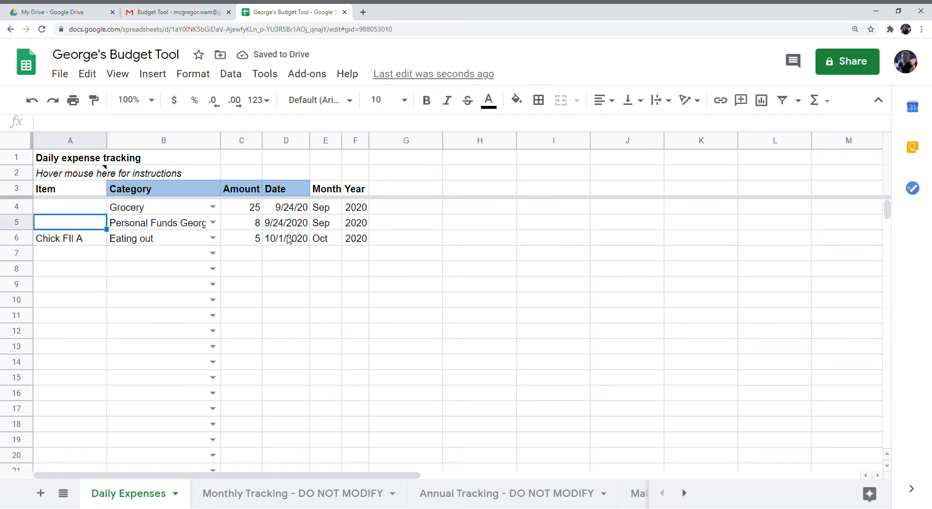
text(Flowers)
key(Return)
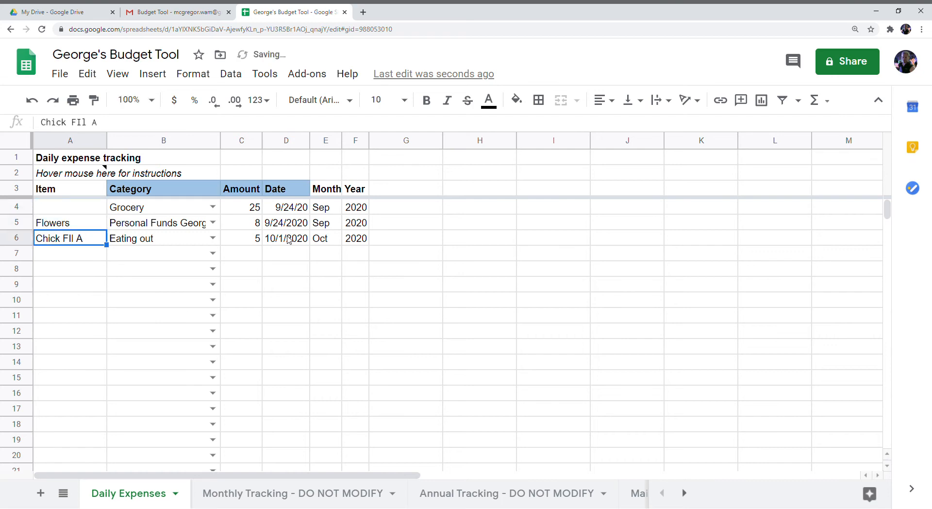
Step: Enter "Eggs, bread, whatver" as the item for the Grocery expense in row 4
key(Up)
key(Up)
text(Eggs,)
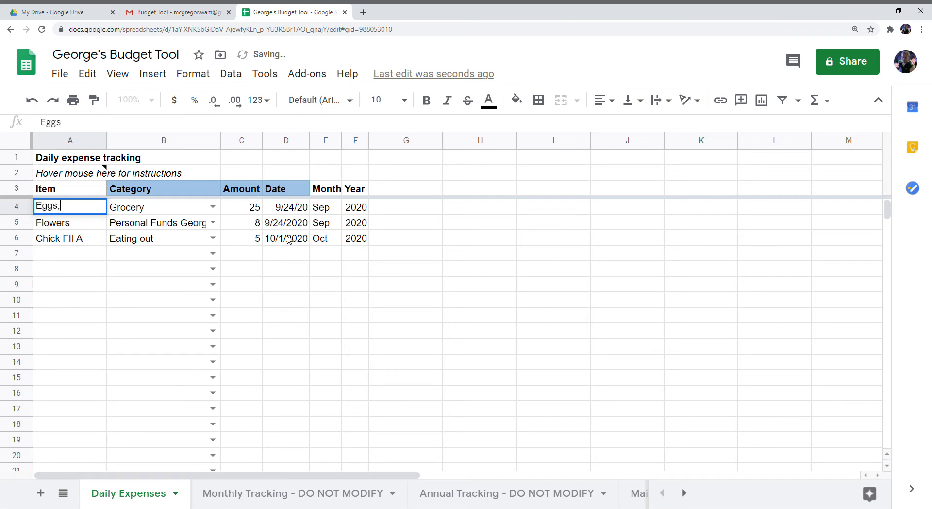
text( bread, whole)
key(Return)
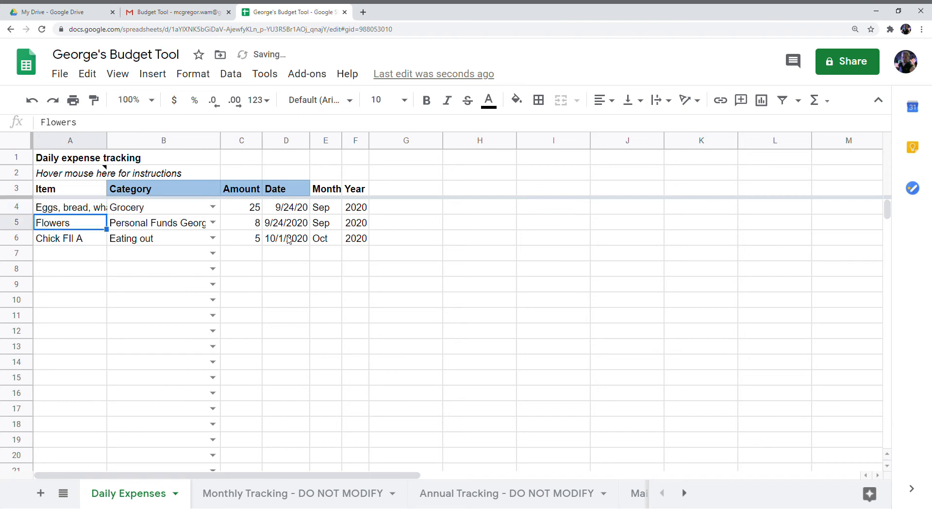
key(Up)
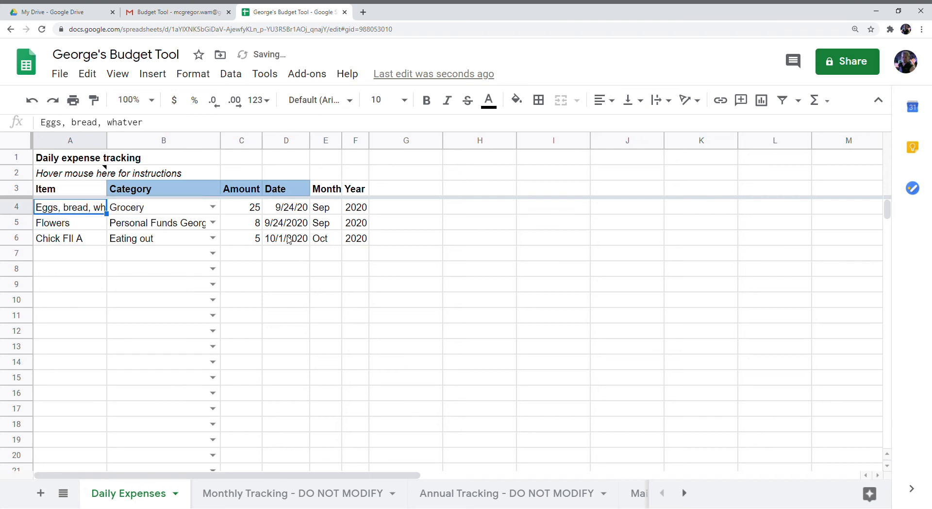
Step: Review the Category, Amount and Date columns of the expense entries and the Month and Year cells of the first entry
key(Right)
key(Up)
key(Right)
key(Right)
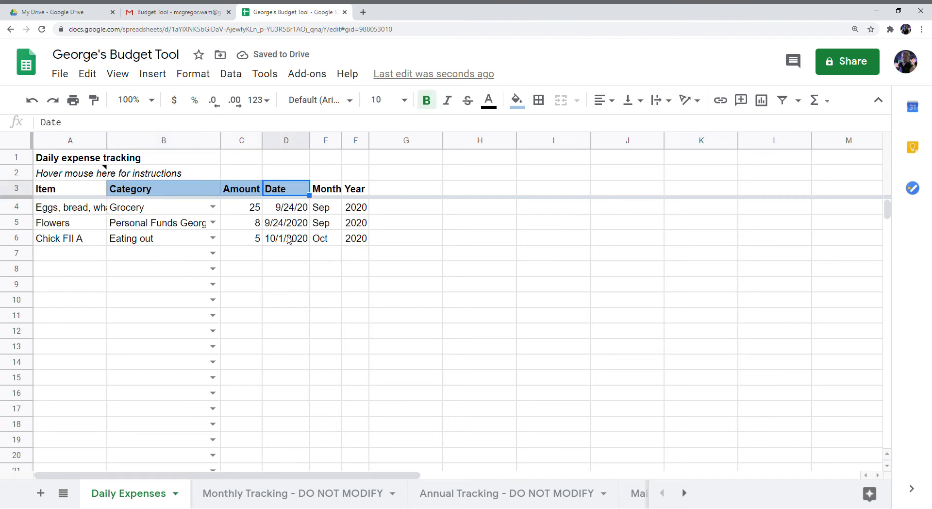
key(Left)
key(Left)
key(Right)
key(Right)
key(Left)
key(Left)
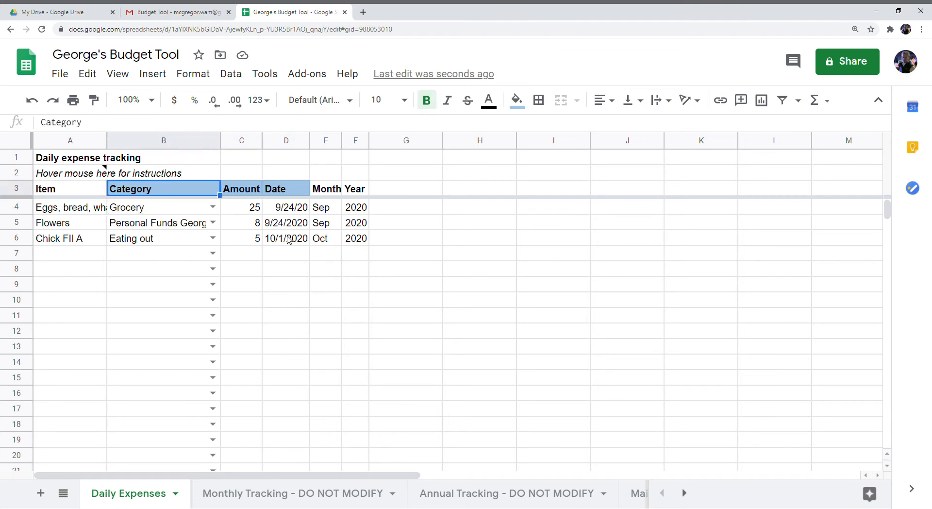
key(Right)
key(Right)
key(Left)
key(Left)
key(Down)
key(shift+Right)
key(shift+Right)
key(shift+Down)
key(shift+Down)
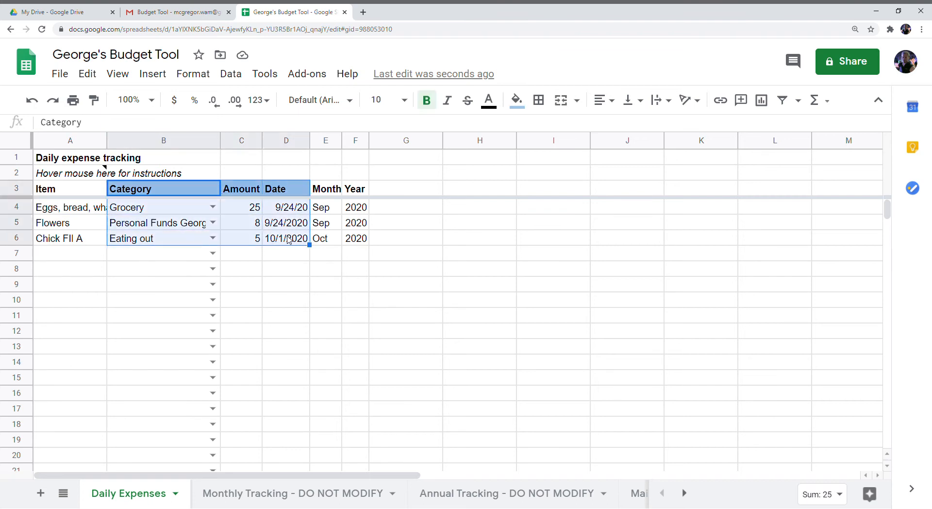
key(shift+Up)
key(shift+Up)
key(shift+Left)
key(shift+Left)
key(Right)
key(Right)
key(Right)
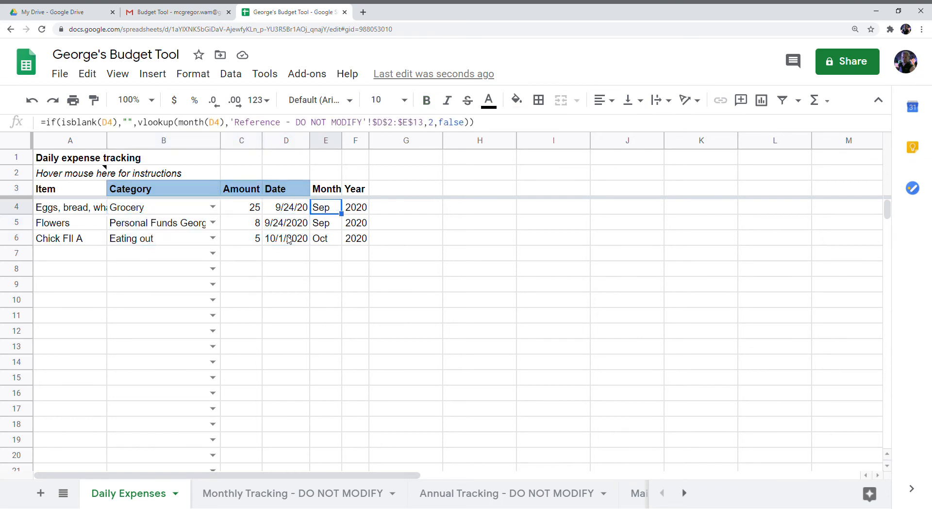
key(Right)
key(Left)
key(Left)
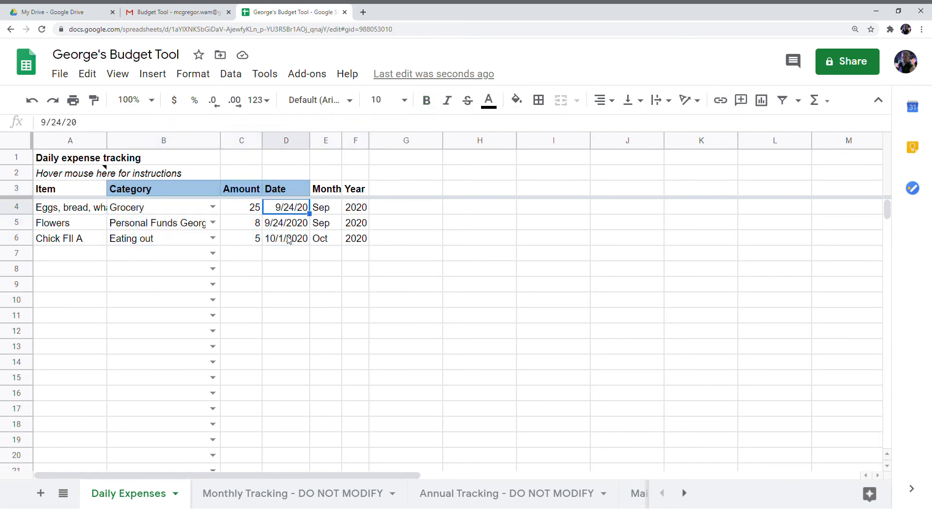
Step: Compare the logged expenses on the Monthly Tracking and Annual Tracking sheets, and return to the Main sheet
click(262, 495)
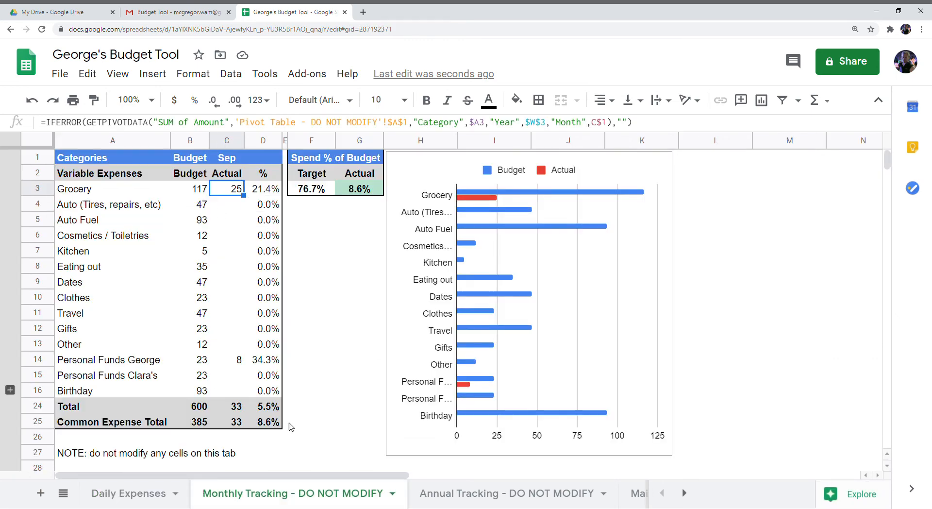
click(441, 494)
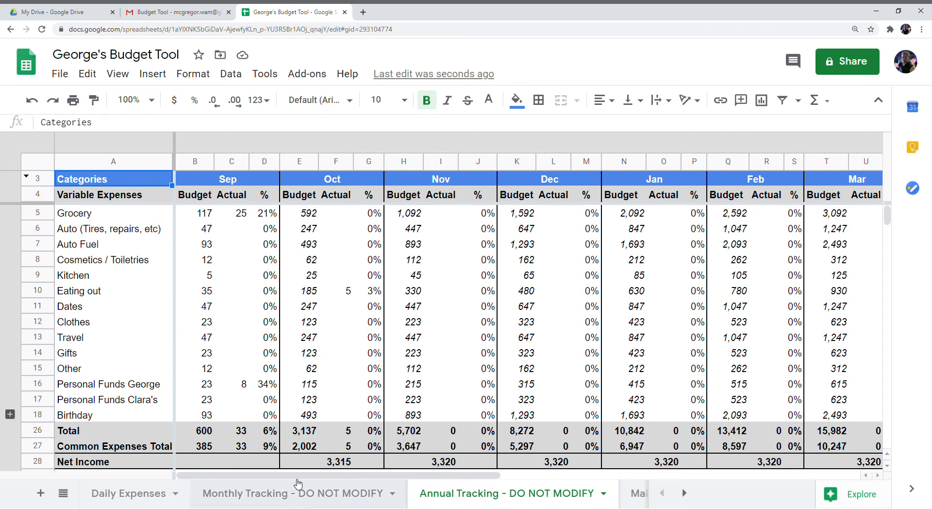
click(299, 503)
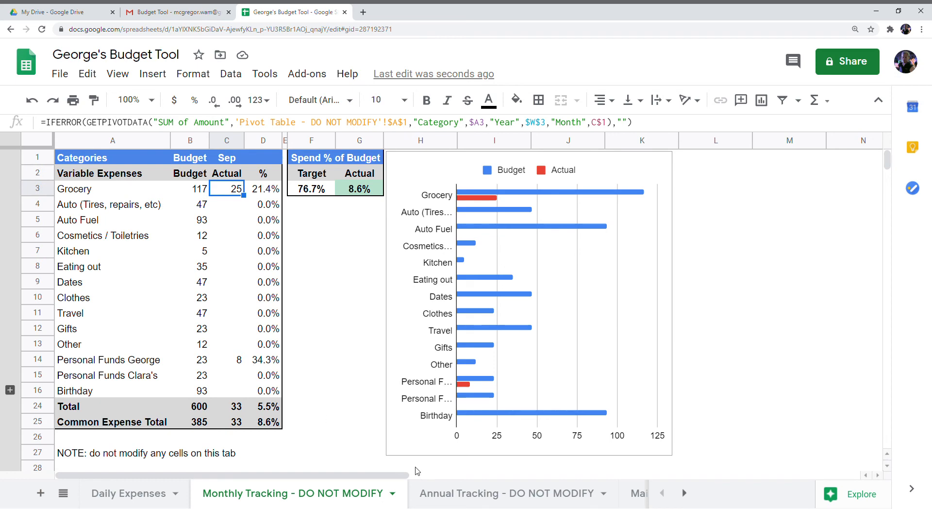
click(441, 487)
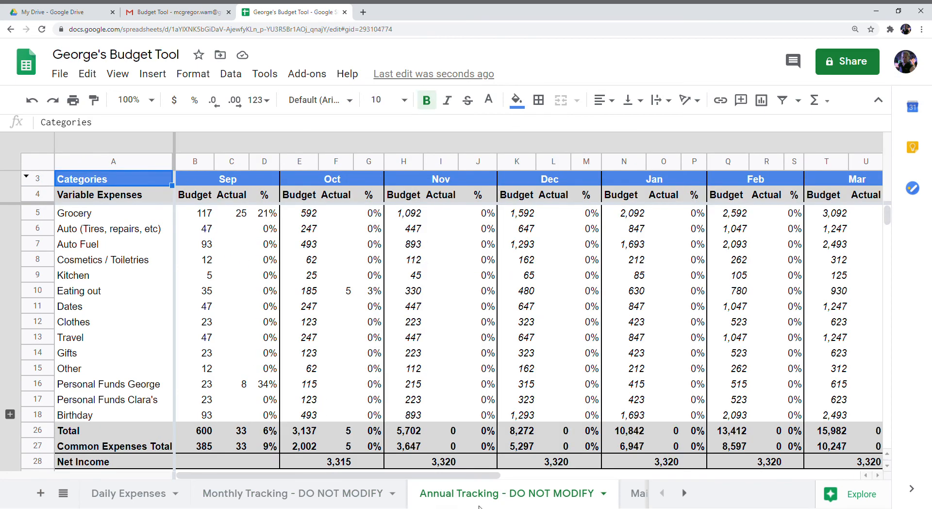
click(636, 494)
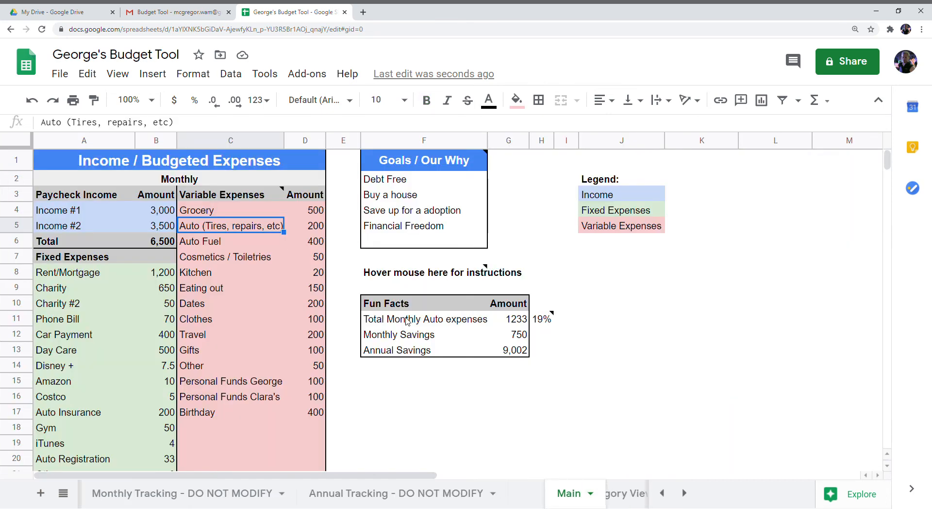
Step: Move the Main sheet ahead of Annual Tracking and back to its place before Category View of expenses
drag(407, 321, 558, 490)
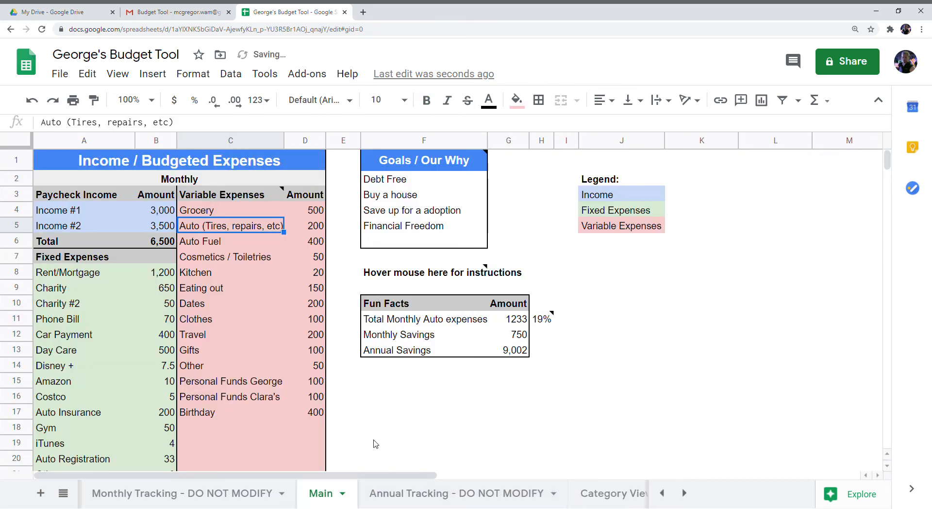
drag(464, 506, 427, 495)
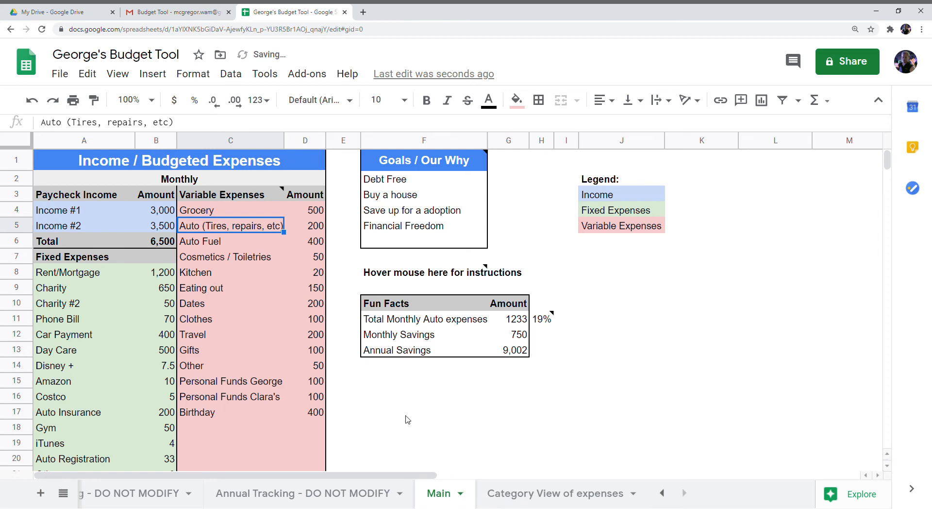
Step: Compare the Grocery amount on the Main sheet with the Grocery budget for September on the Monthly Tracking sheet
click(217, 213)
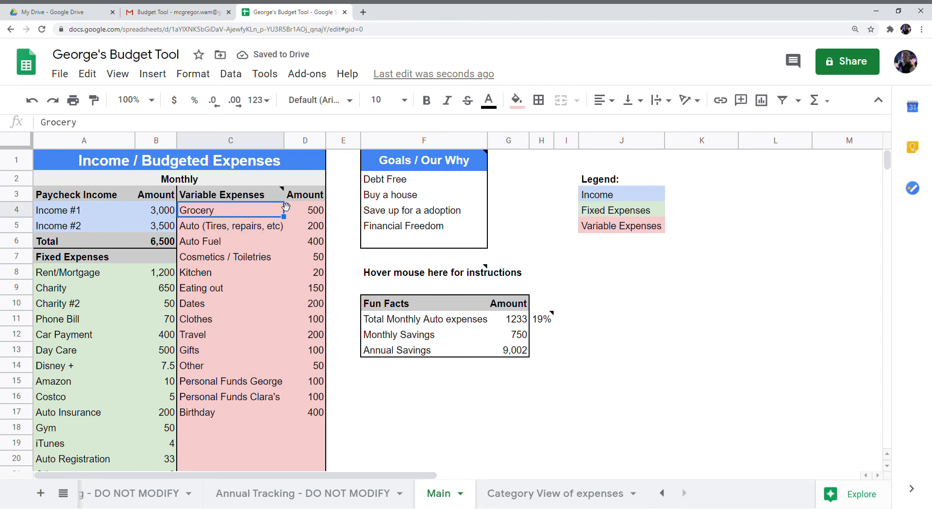
click(309, 213)
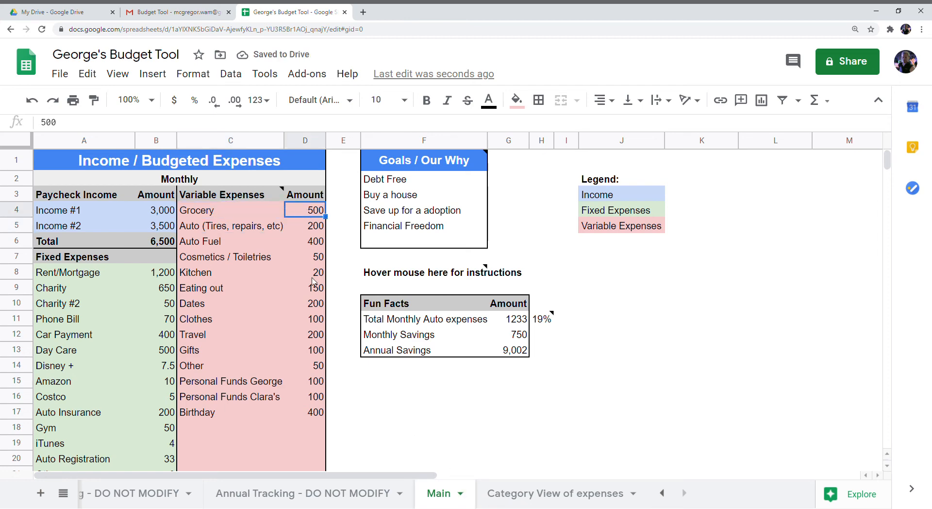
click(134, 494)
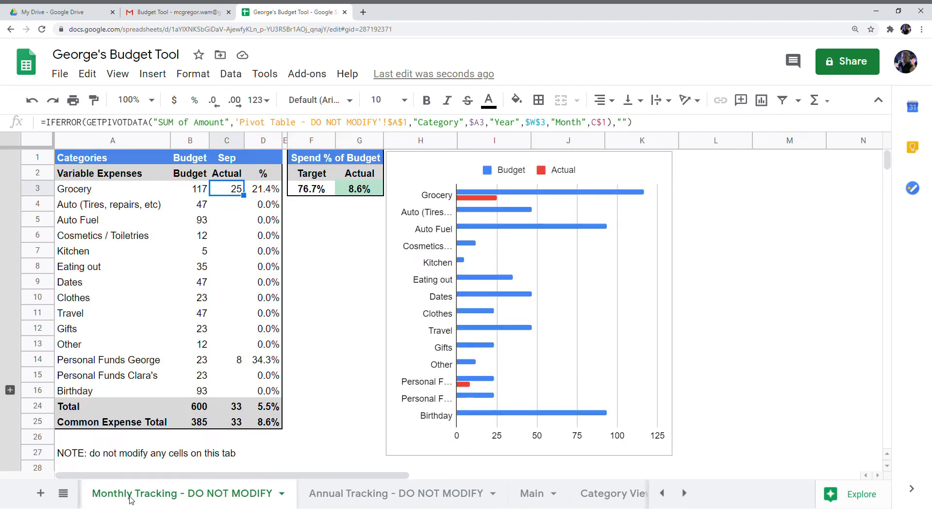
click(203, 190)
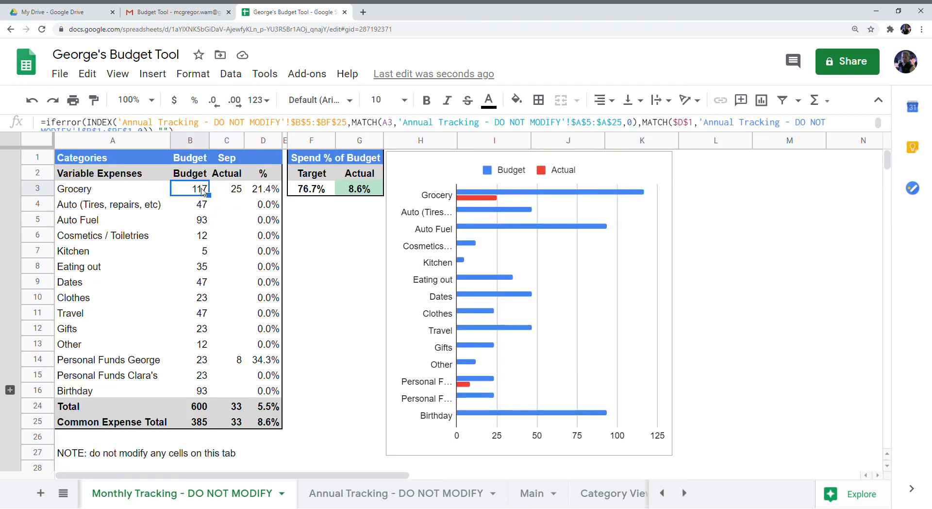
Step: Check the date of the Grocery expense in row 4 of the Daily Expenses sheet
scroll(156, 491, left, 2)
click(140, 492)
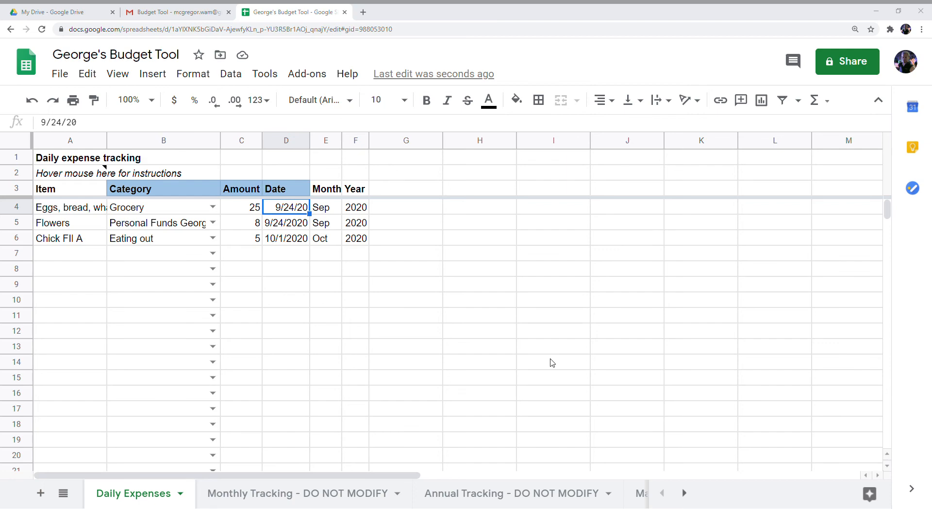
click(278, 205)
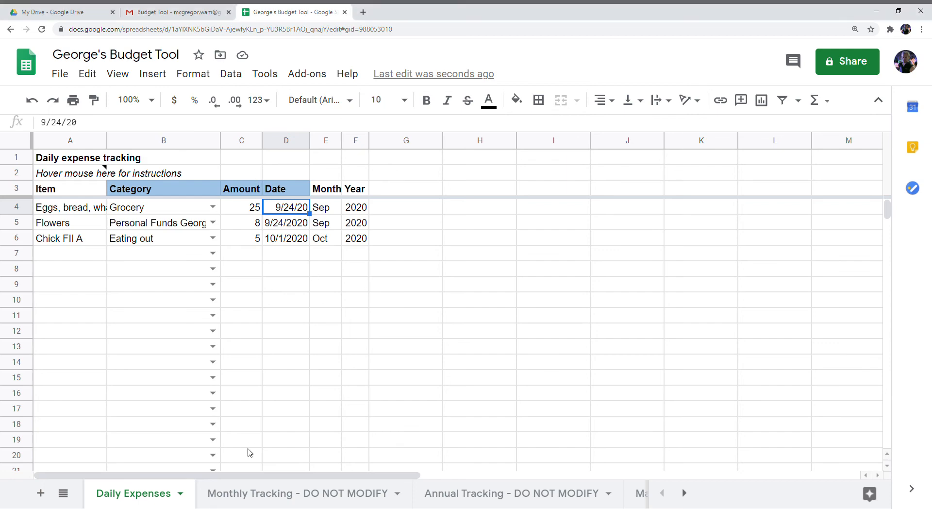
Step: Examine how the Grocery budget and actual spending for September carry over into the October budget on the Annual Tracking sheet
click(279, 493)
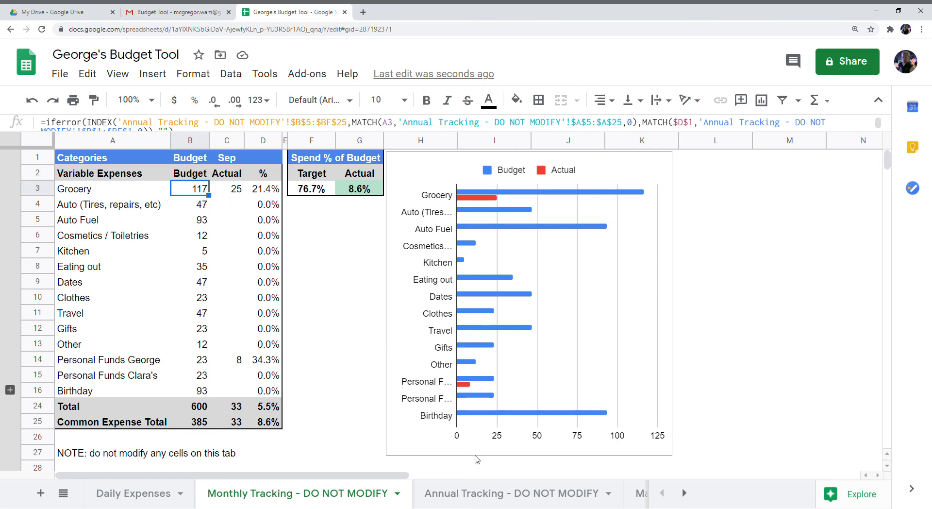
click(485, 493)
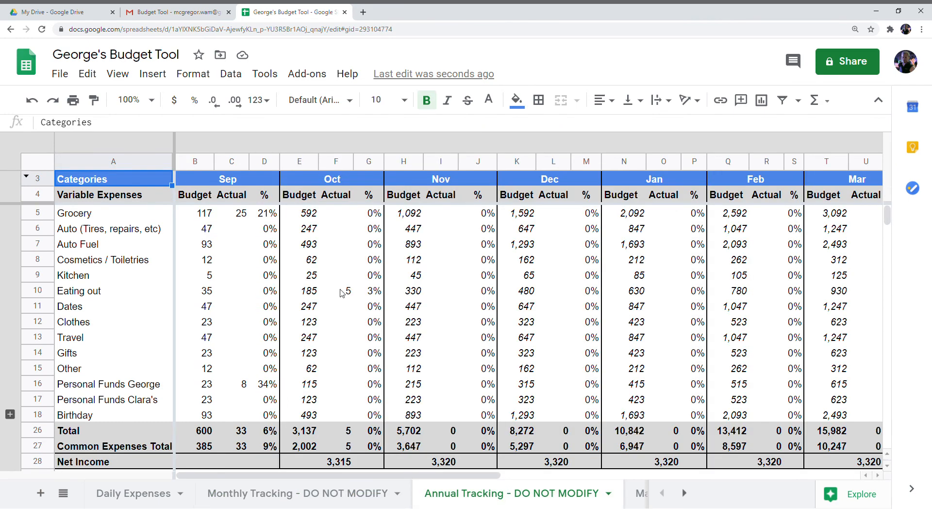
click(204, 216)
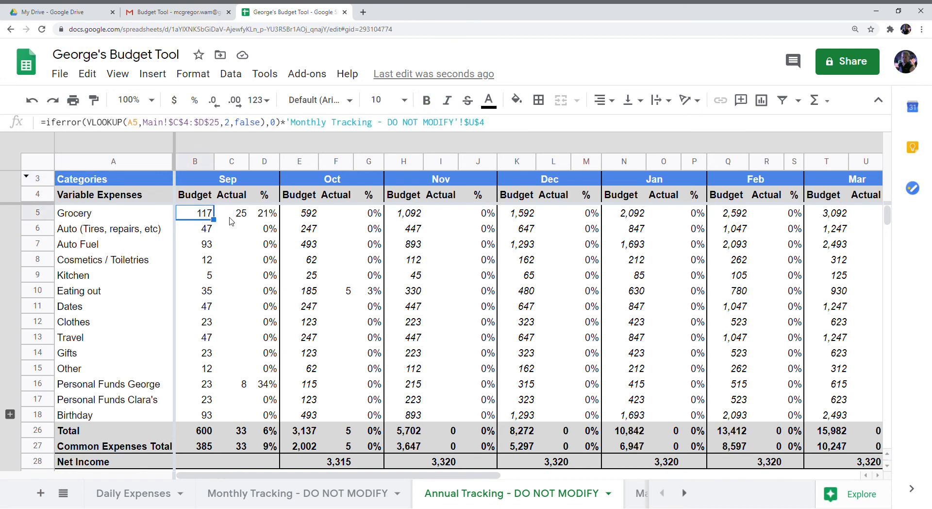
click(302, 215)
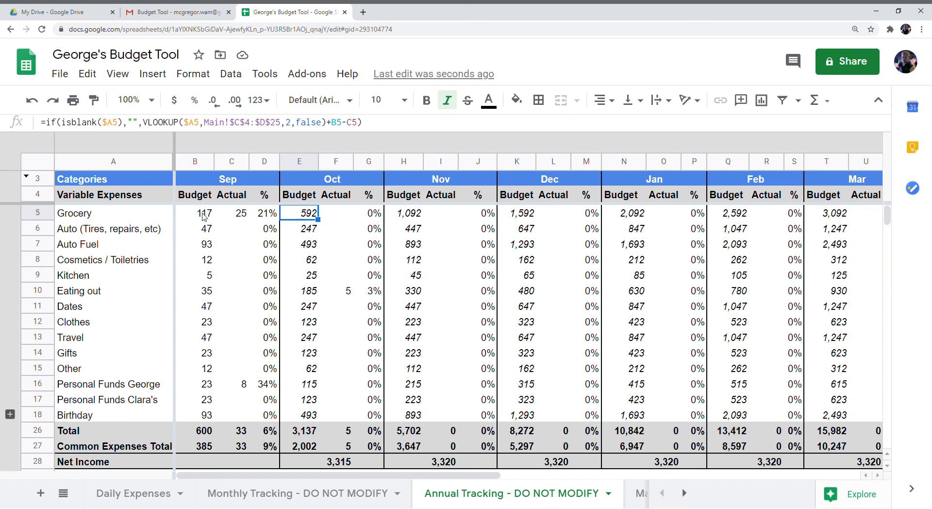
click(239, 216)
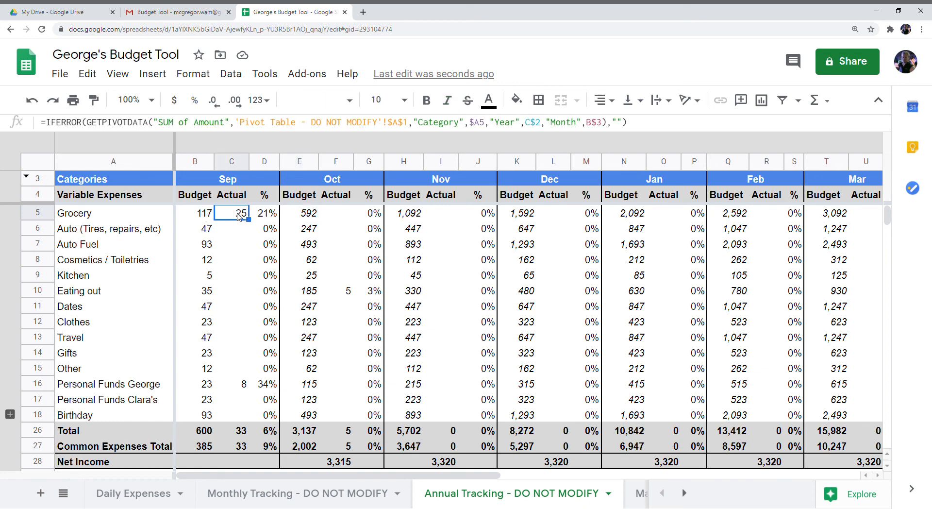
click(312, 219)
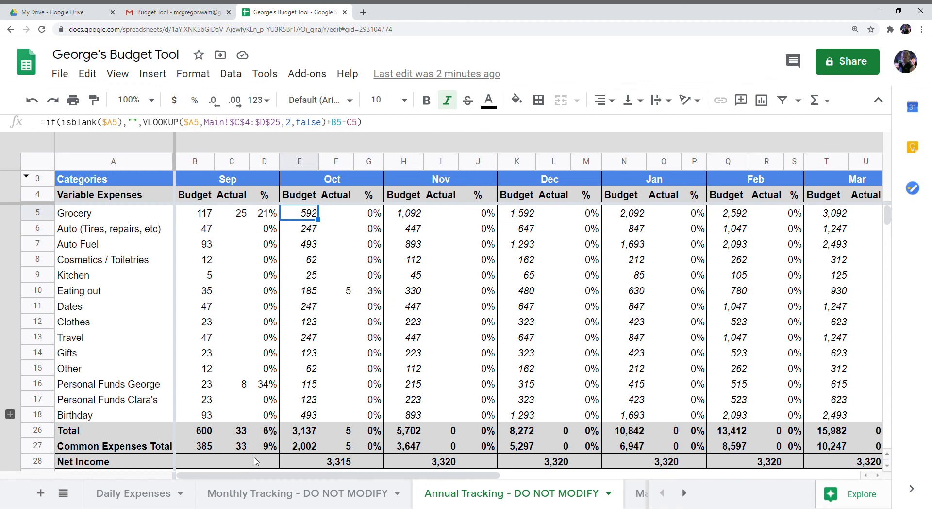
Step: Review the Category, Amount, Date and Item cells of empty row 7 on the Daily Expenses sheet
click(150, 491)
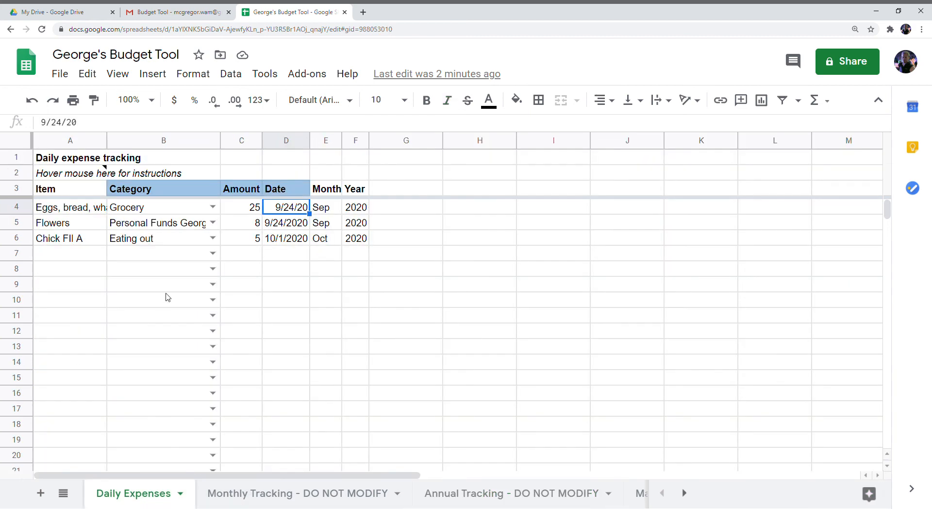
click(168, 255)
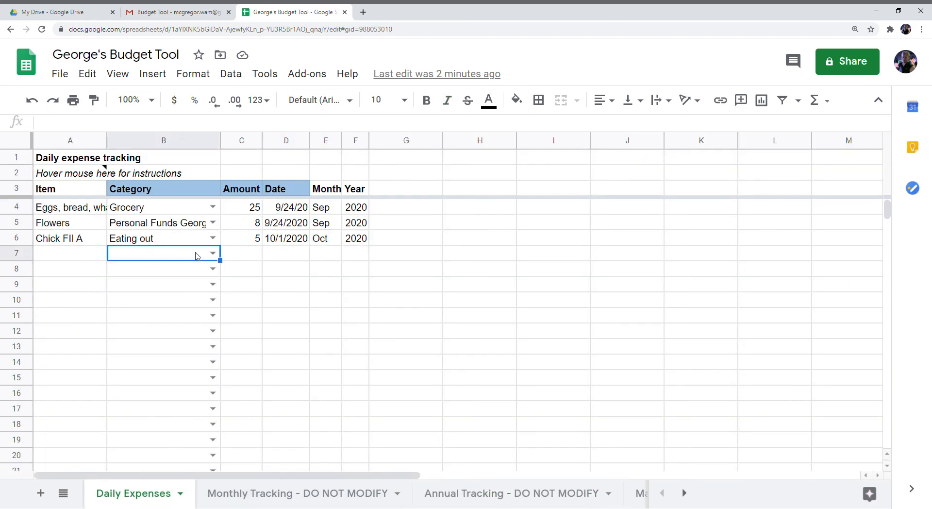
click(252, 254)
click(280, 256)
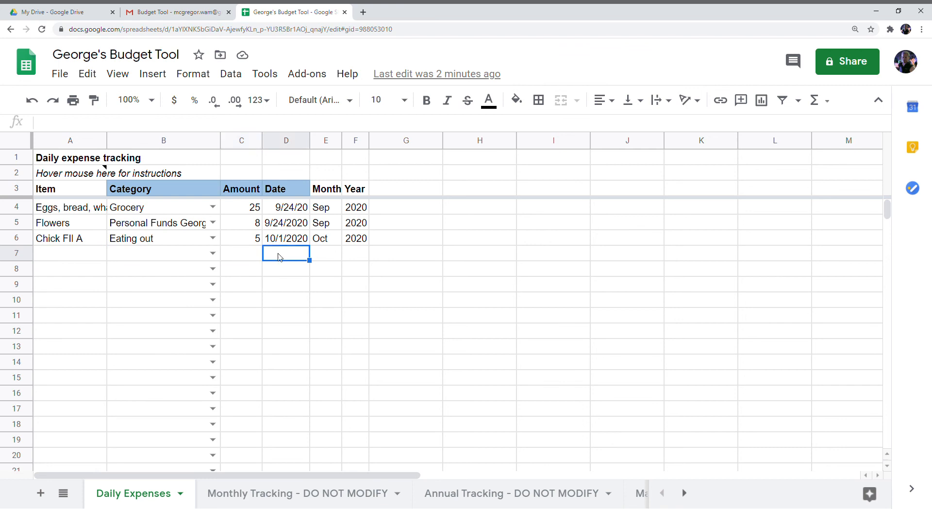
click(91, 258)
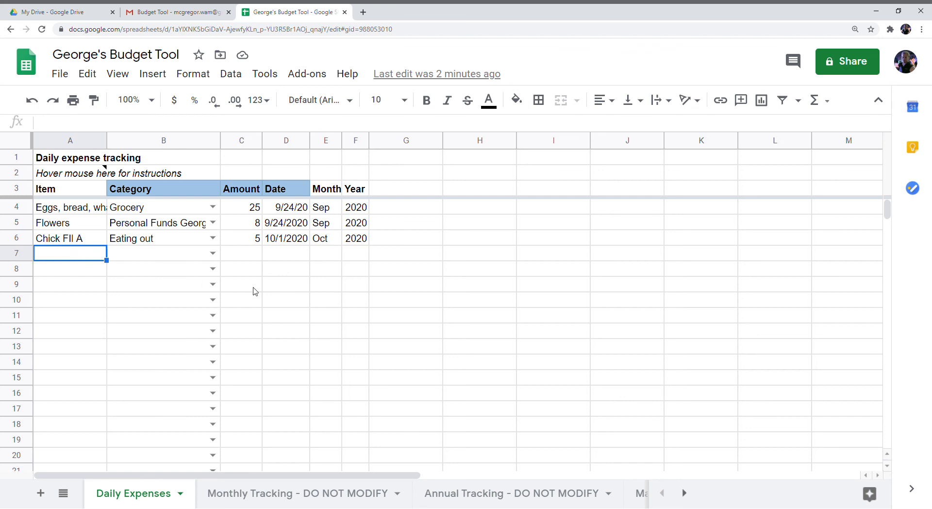
Step: Look over the expenses on the Category View of expenses, Annual Tracking and Monthly Tracking sheets
scroll(552, 487, down, 2)
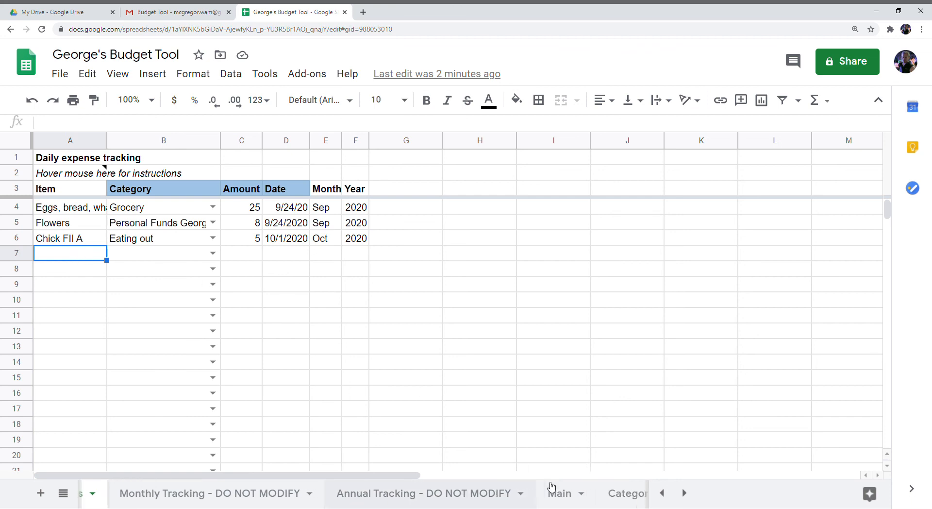
click(631, 493)
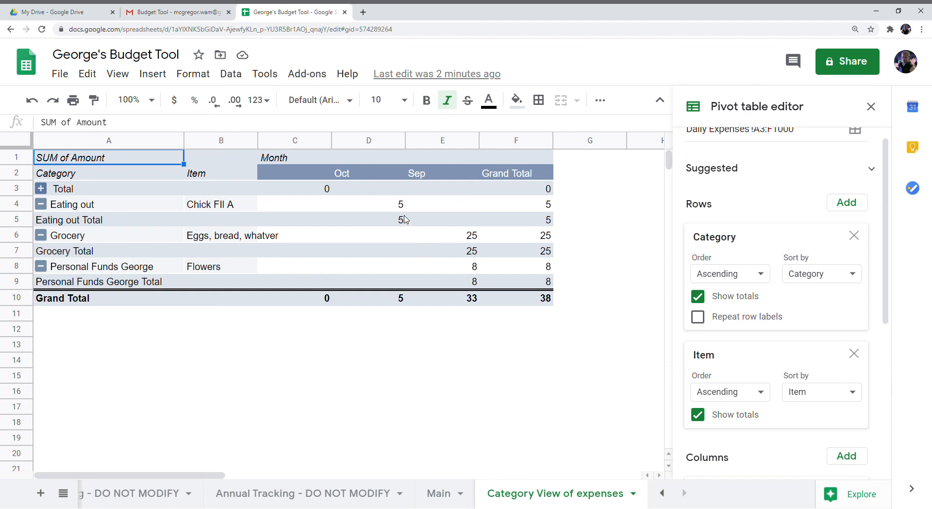
click(319, 493)
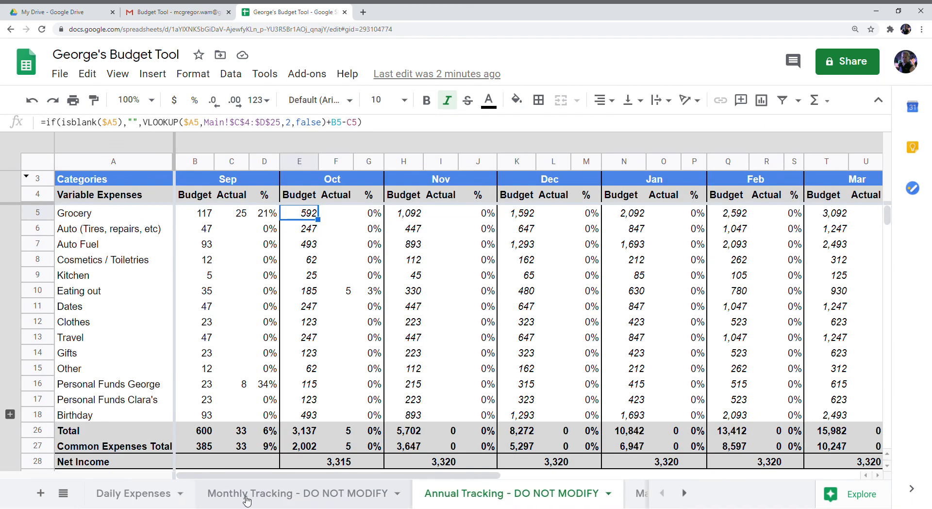
click(141, 503)
click(260, 495)
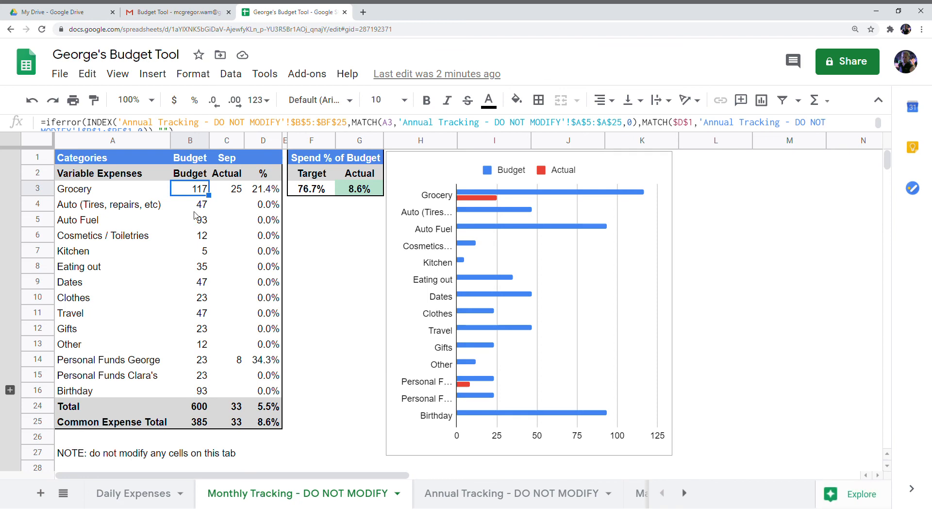
Step: Go through the Category, Amount and Date cells of row 7 on Daily Expenses and view Monthly Tracking before returning
click(149, 493)
click(163, 254)
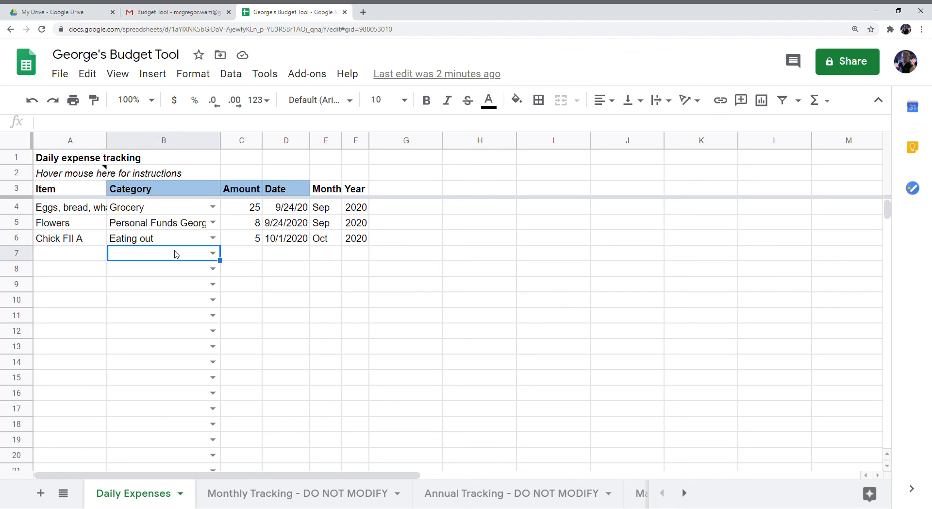
click(257, 252)
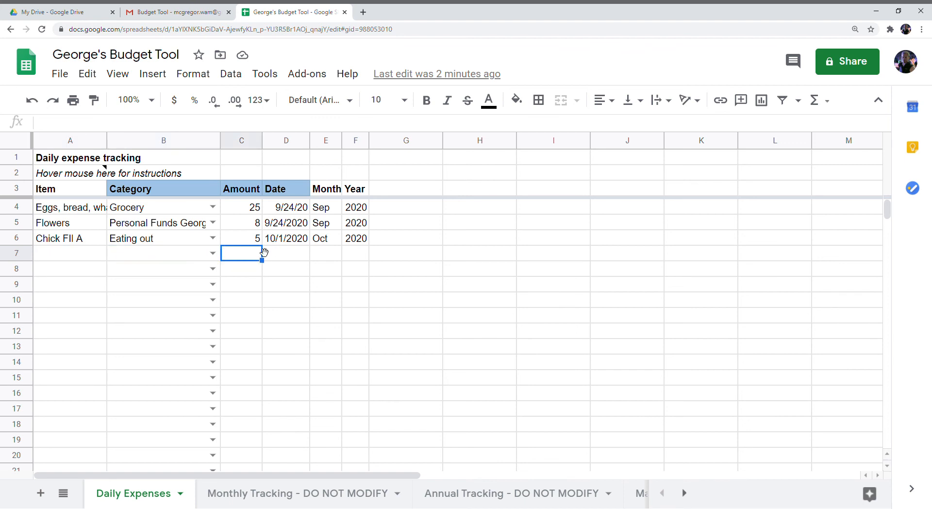
click(264, 251)
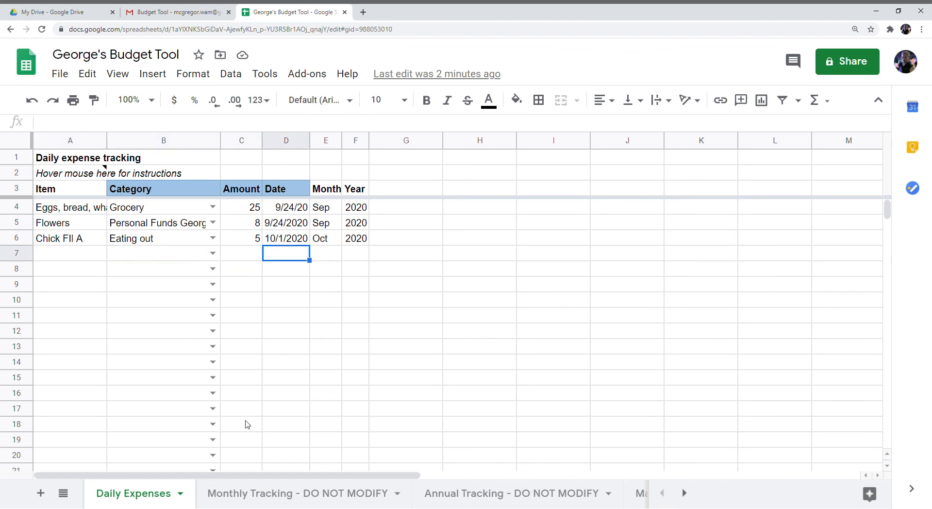
click(270, 495)
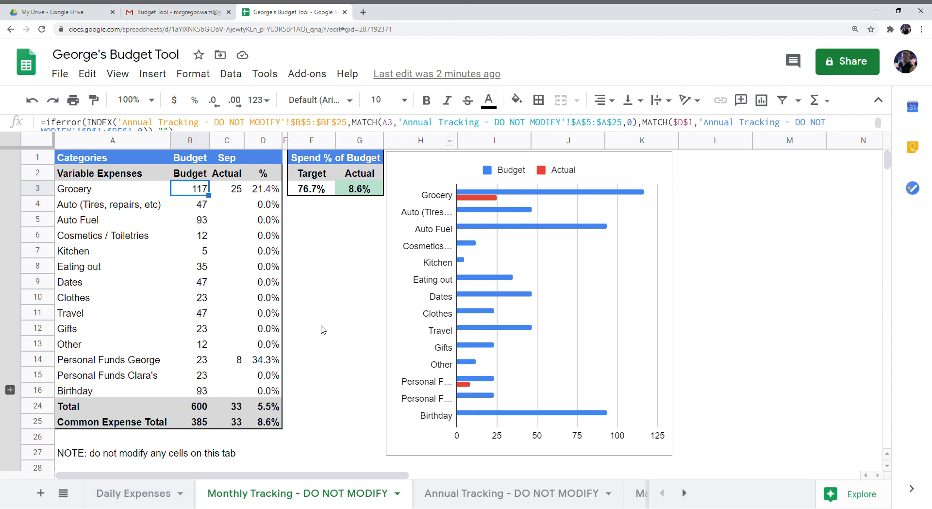
click(130, 495)
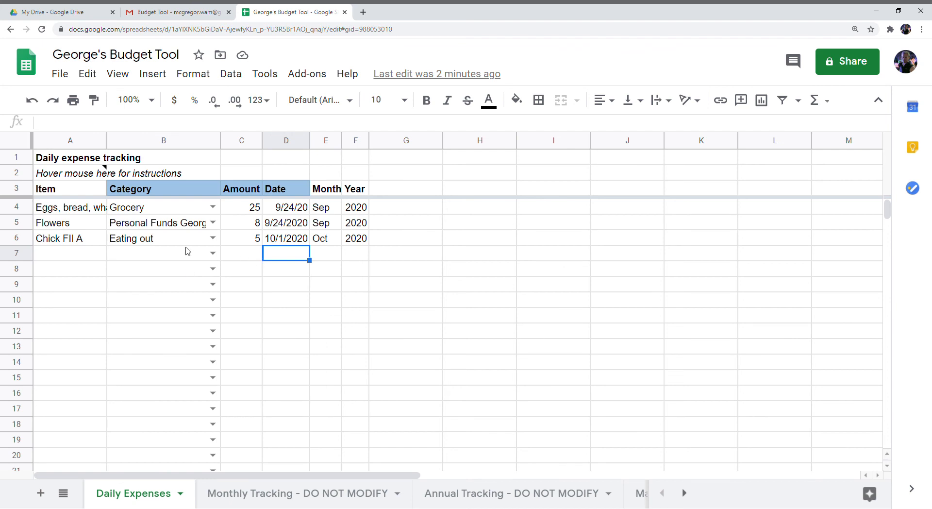